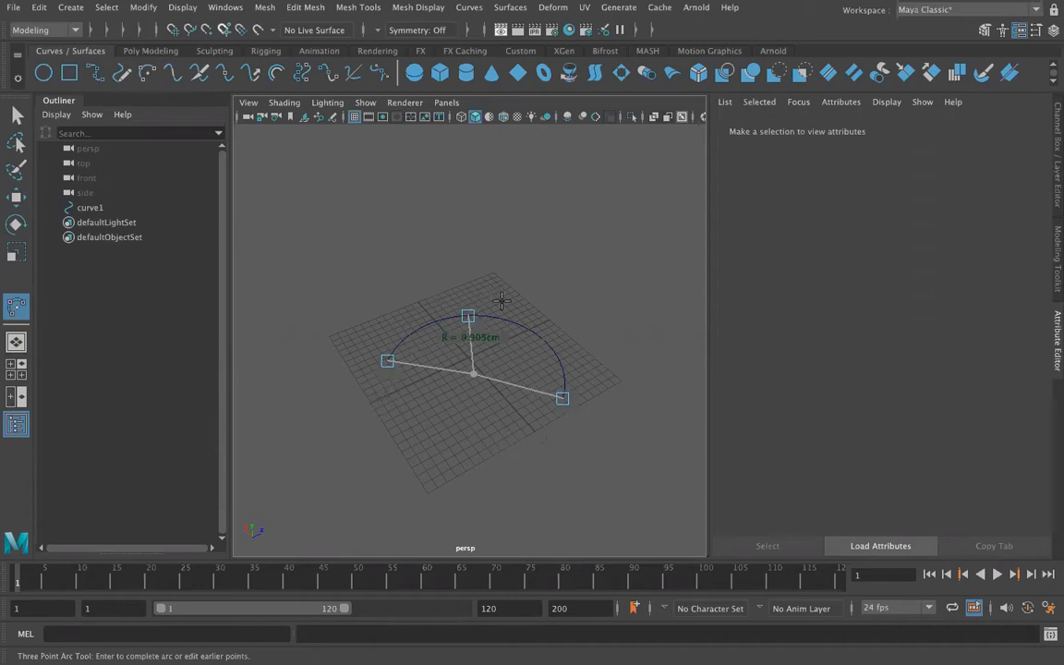
# - Move the three-point arc's middle point to give a radius of about 10.07 cm, and complete the arc
pyautogui.moveTo(468, 316); pyautogui.dragTo(522, 331)
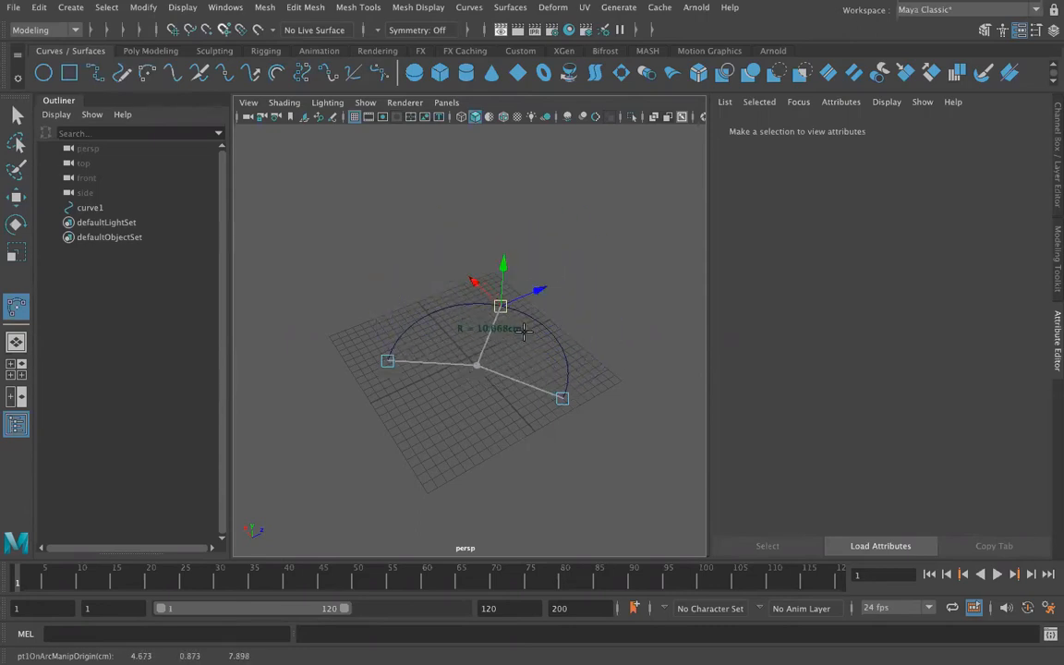
pyautogui.press('q')
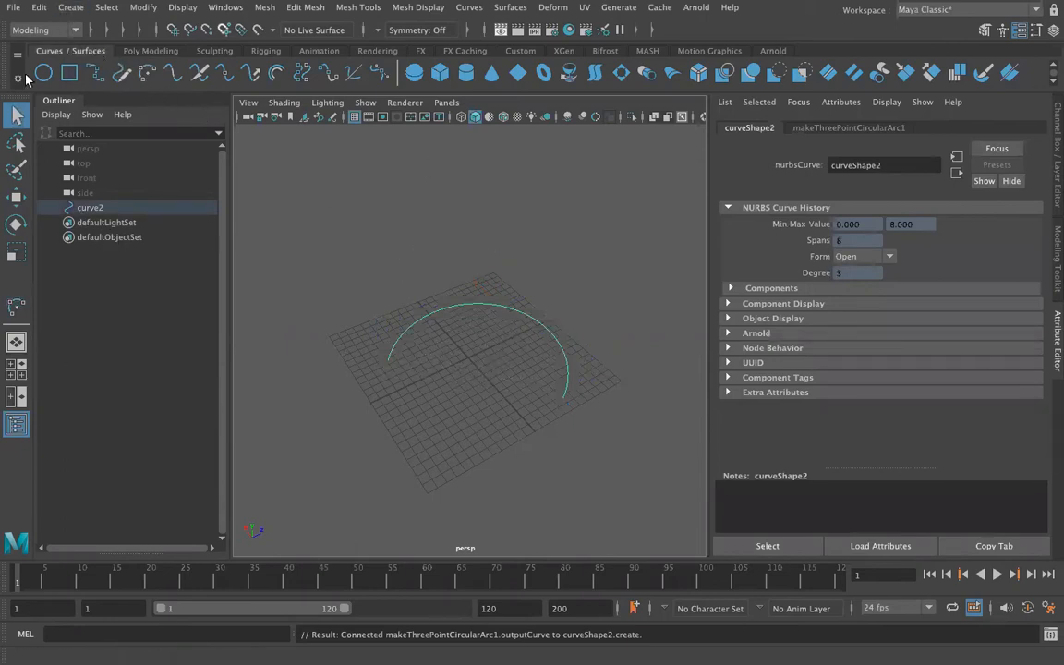
# - Activate the CV Curve Tool and delete the existing arc from the scene
pyautogui.click(71, 8)
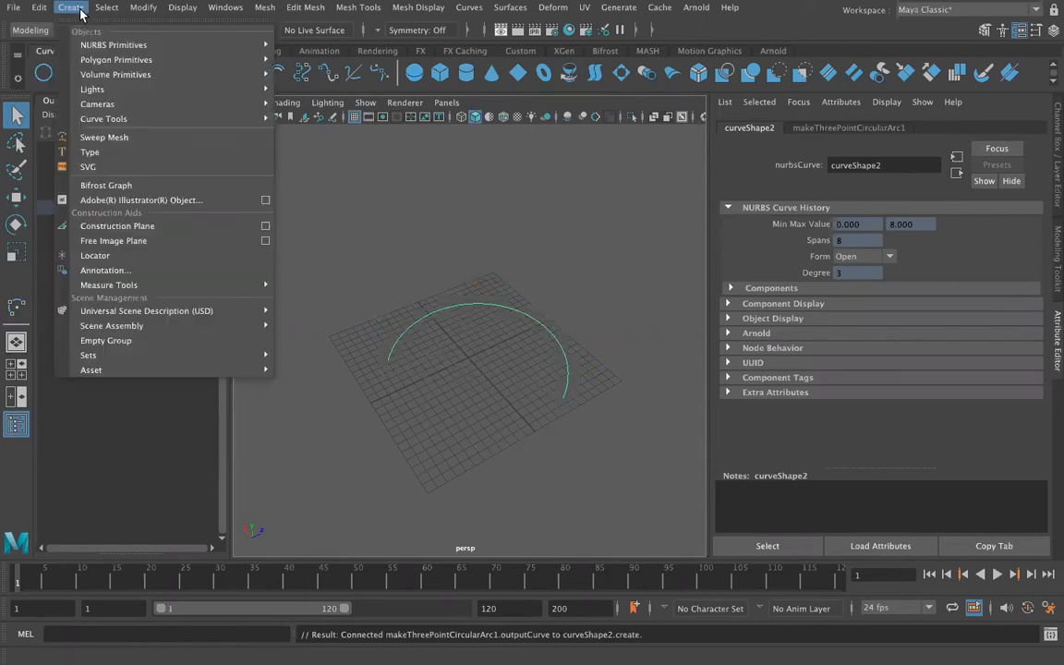
pyautogui.moveTo(105, 119)
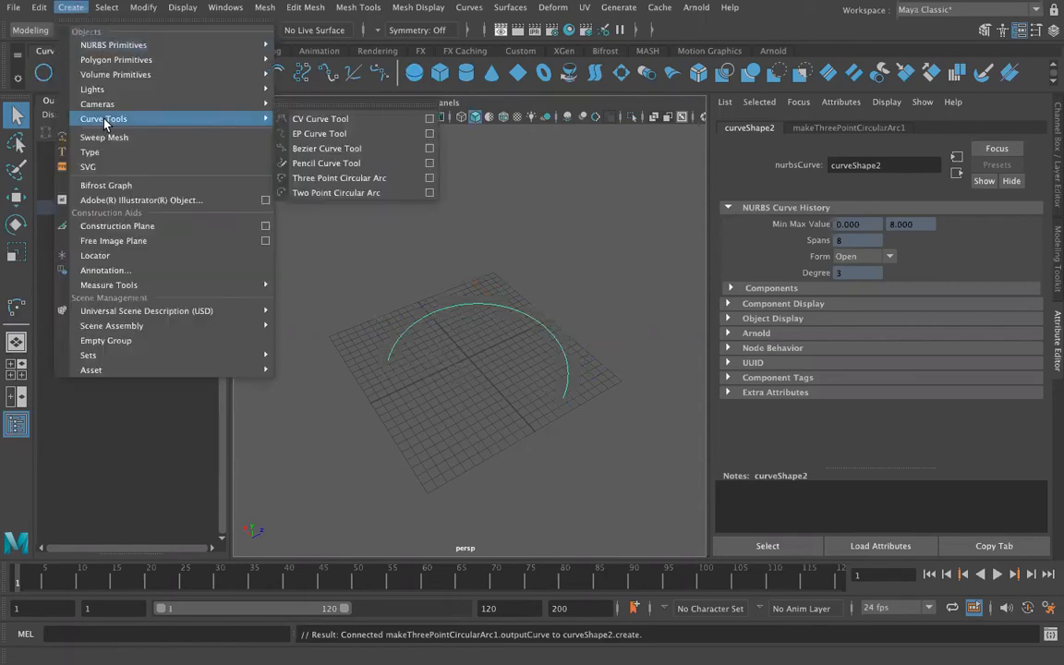
pyautogui.click(319, 120)
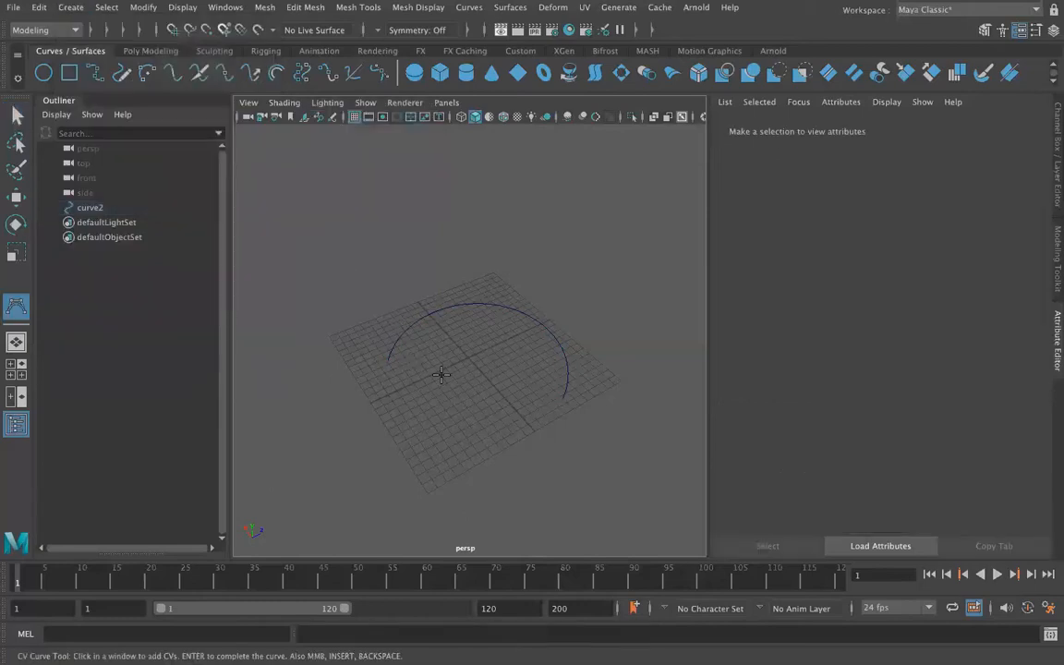
pyautogui.click(90, 208)
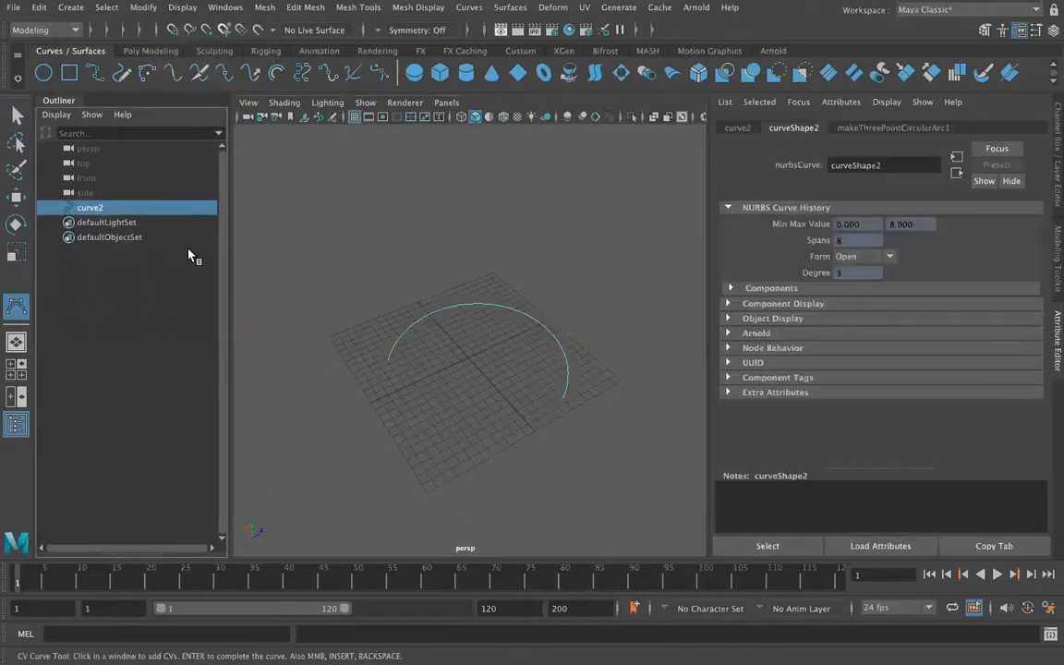
pyautogui.press('Delete')
# - Switch the viewport to the orthographic top view and hide the Attribute Editor to enlarge it
pyautogui.click(447, 103)
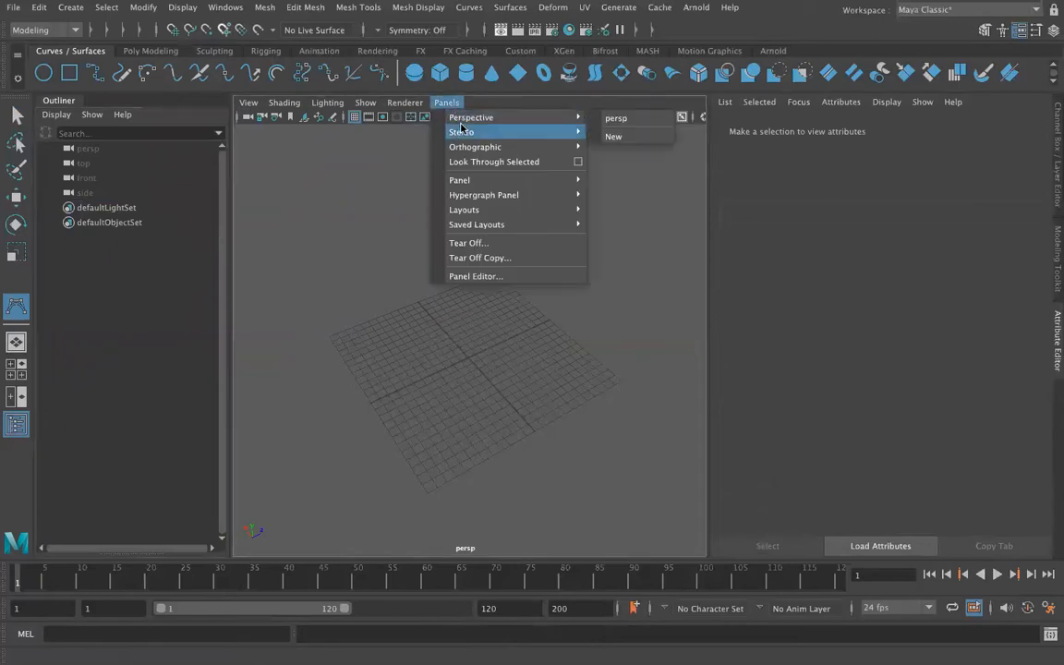
pyautogui.moveTo(517, 146)
pyautogui.click(613, 175)
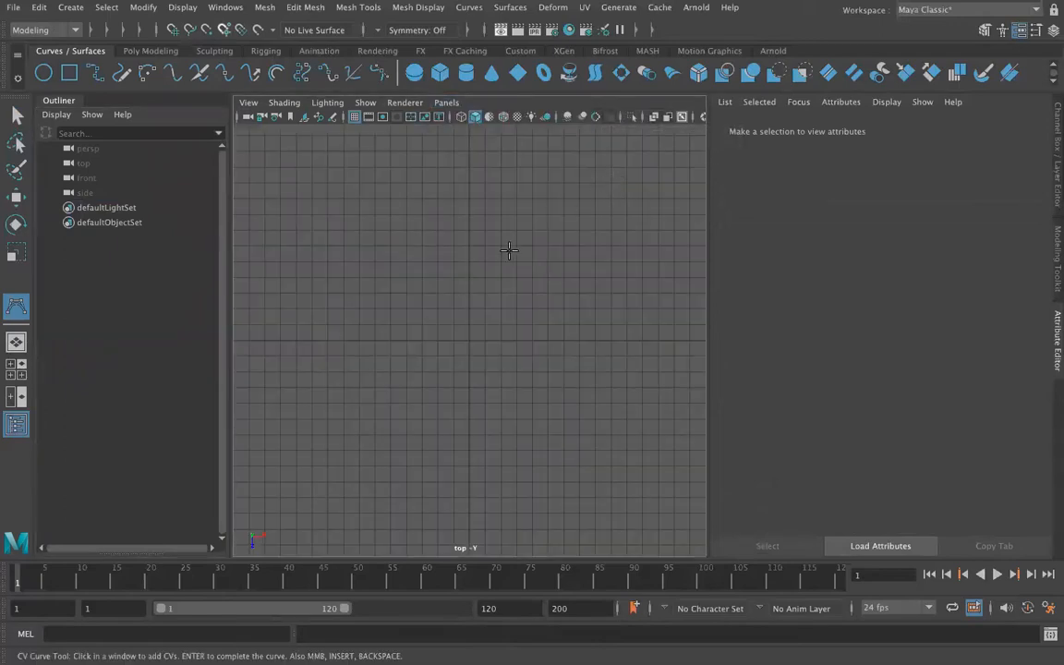
pyautogui.click(1052, 341)
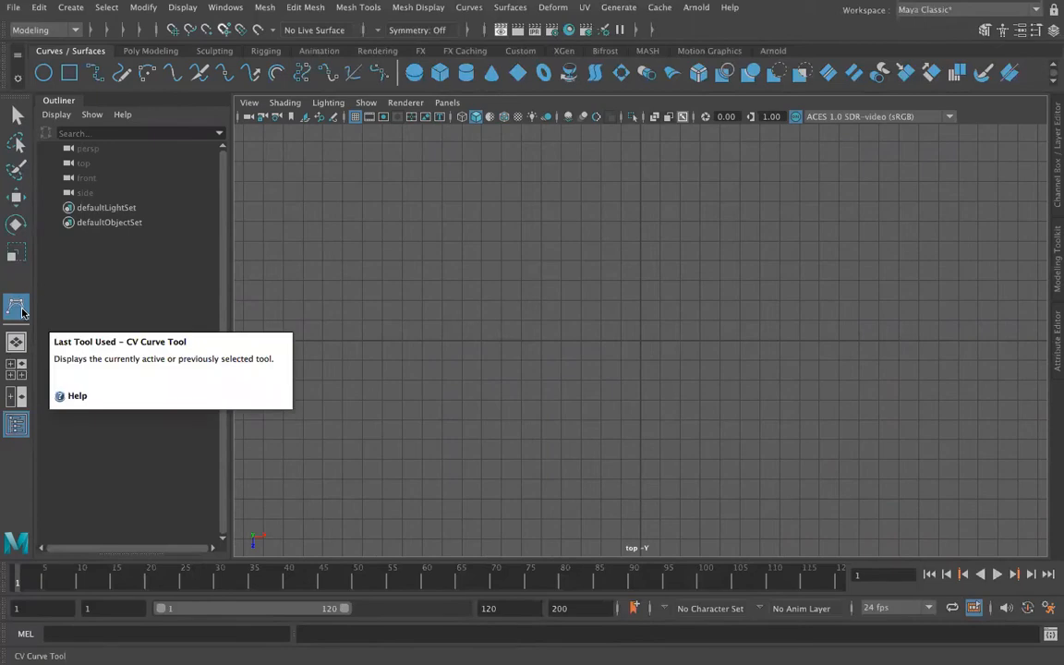
# - Draw an S-shaped wave across the upper half of the top view with the CV Curve Tool, using seven control vertices, and complete it
pyautogui.click(17, 114)
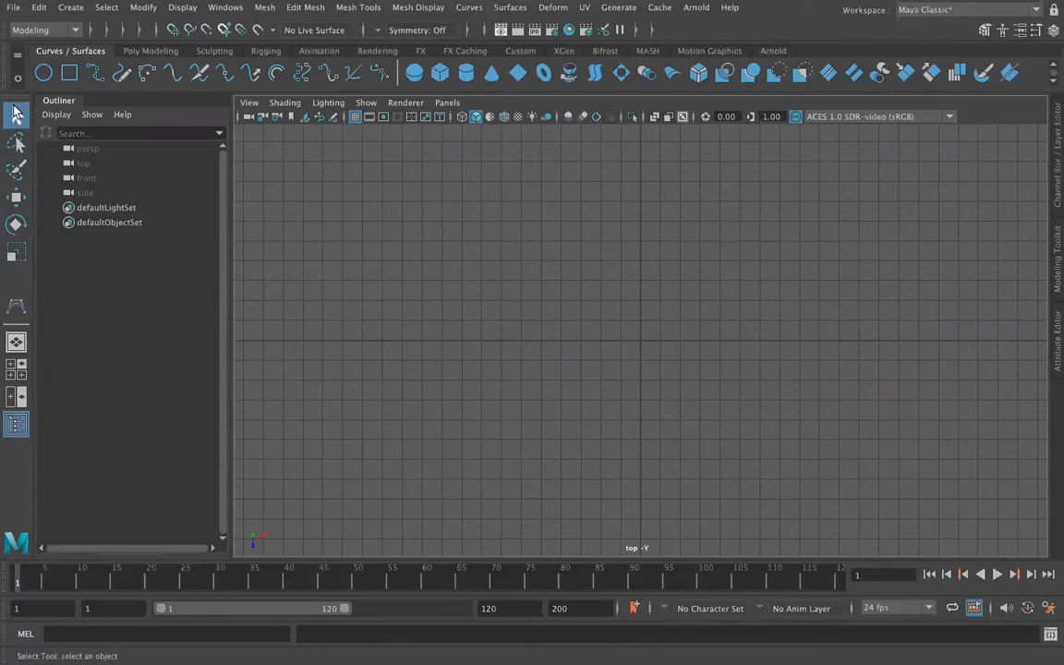
pyautogui.click(18, 307)
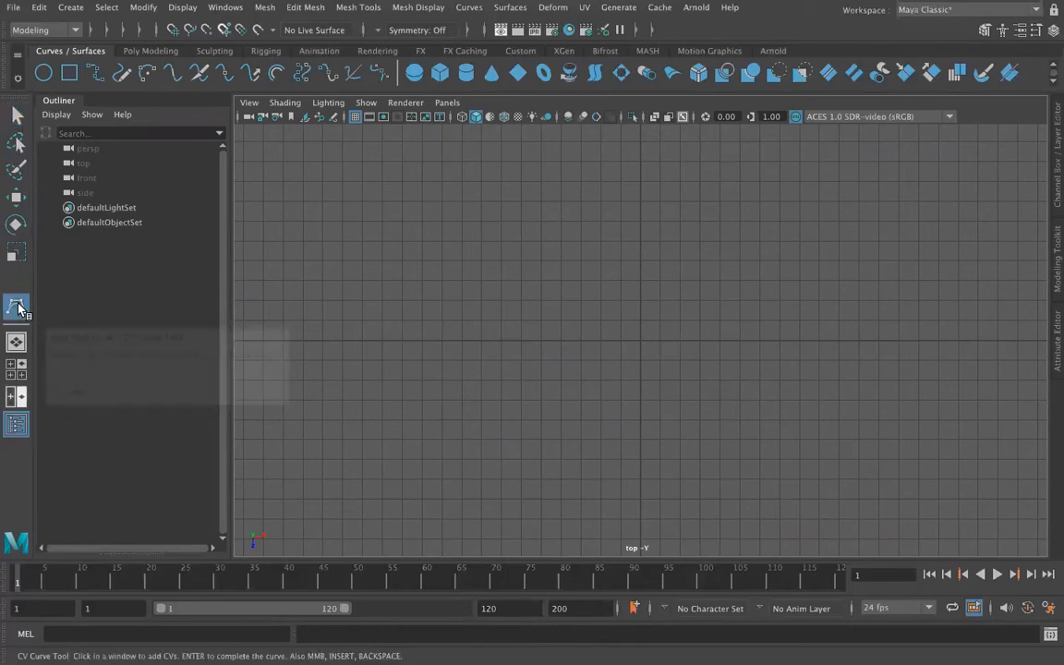
pyautogui.click(320, 348)
pyautogui.click(358, 194)
pyautogui.click(480, 180)
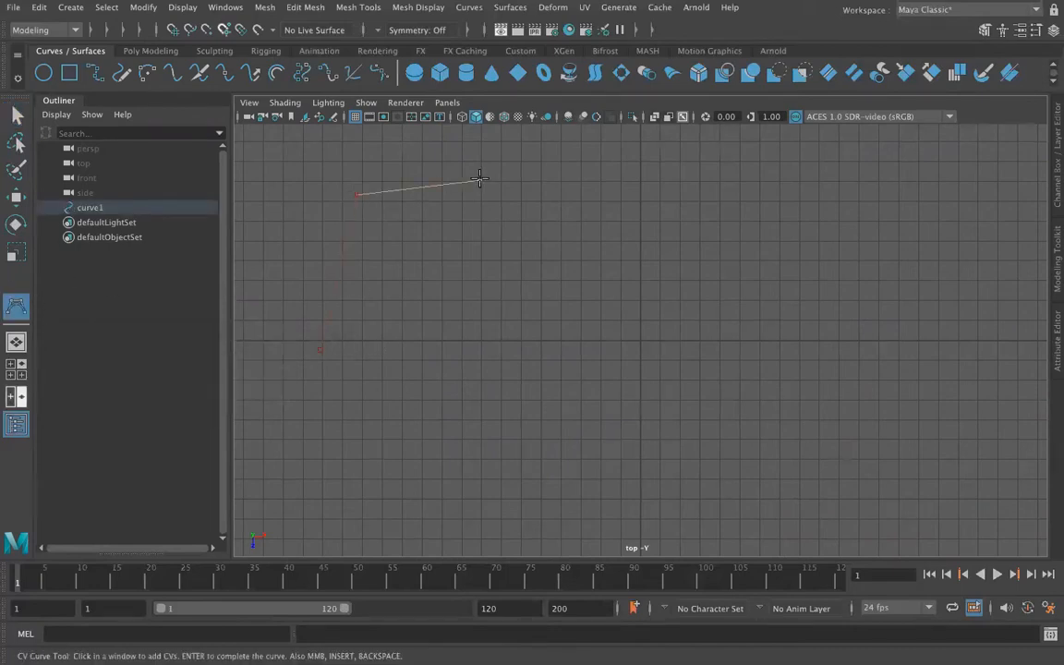
pyautogui.click(598, 240)
pyautogui.click(717, 298)
pyautogui.click(856, 269)
pyautogui.click(932, 216)
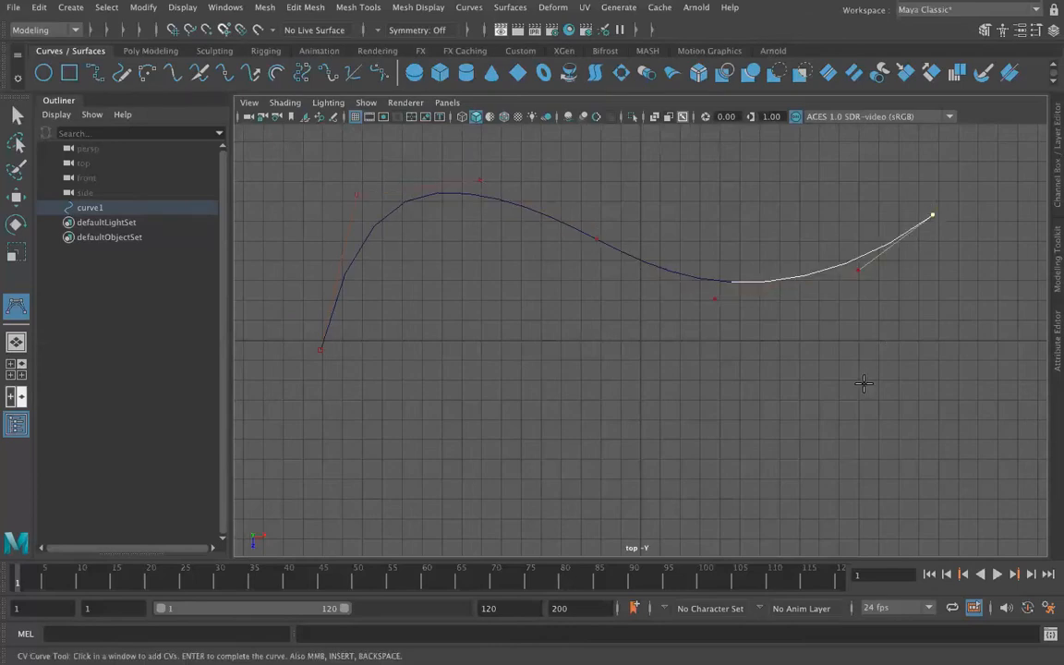
pyautogui.press('q')
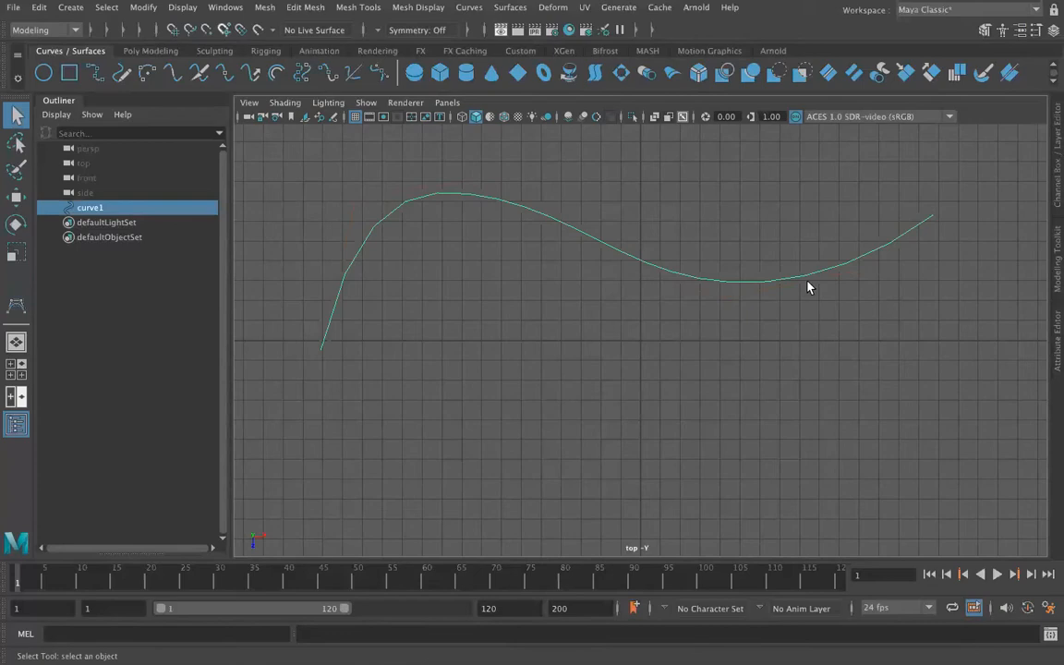
# - Display the wavy curve's control vertices up close, and switch it to edit points to compare the two
pyautogui.moveTo(437, 201); pyautogui.dragTo(382, 198, button='right')
pyautogui.scroll(1, 321, 343)
pyautogui.keyDown('alt'); pyautogui.moveTo(350, 300); pyautogui.dragTo(425, 353, button='middle'); pyautogui.keyUp('alt')
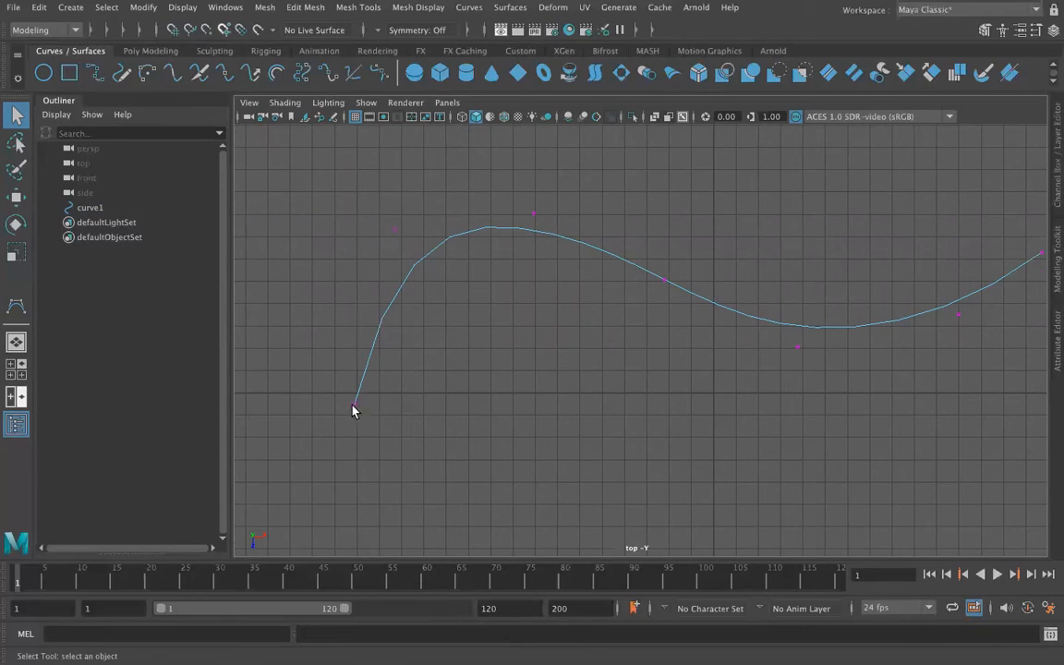
pyautogui.scroll(2, 356, 410)
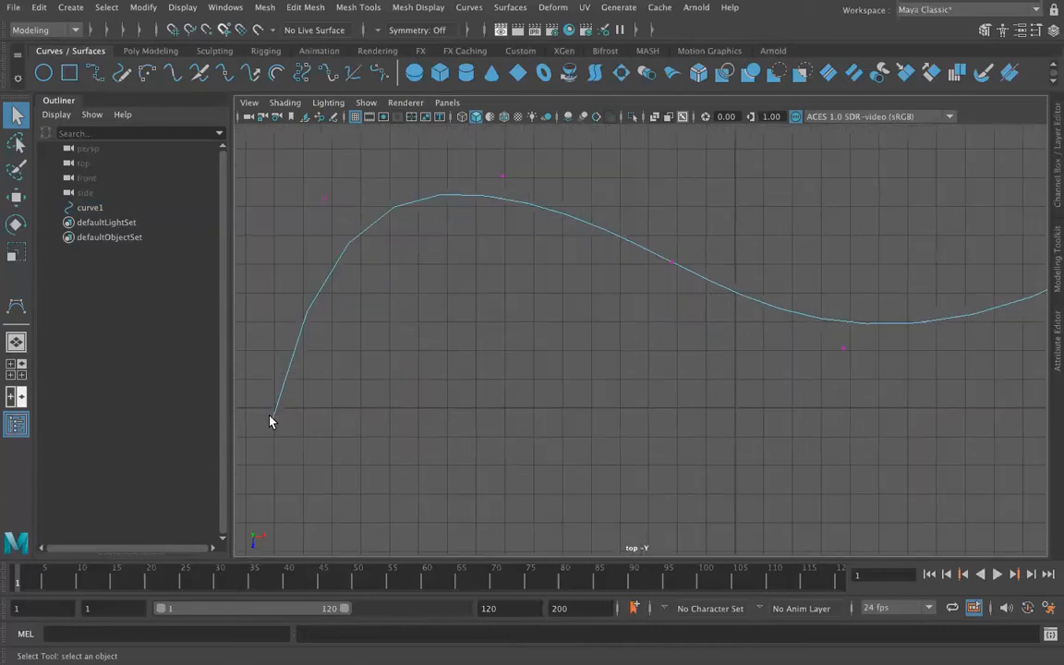
pyautogui.scroll(-1, 289, 422)
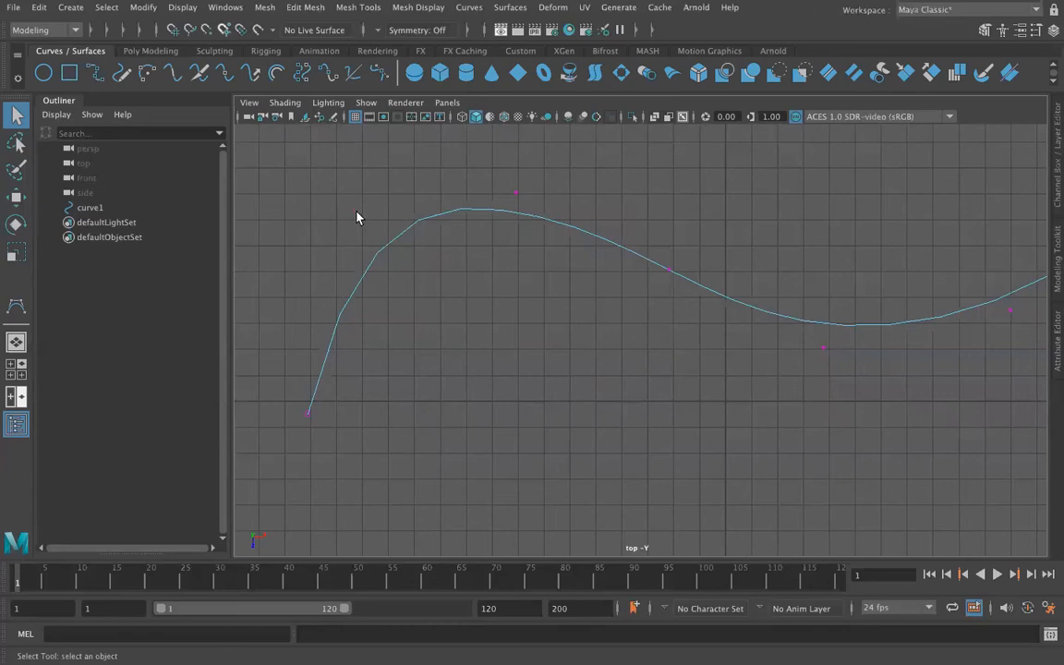
pyautogui.scroll(-1, 652, 412)
pyautogui.moveTo(642, 279); pyautogui.dragTo(636, 314, button='right')
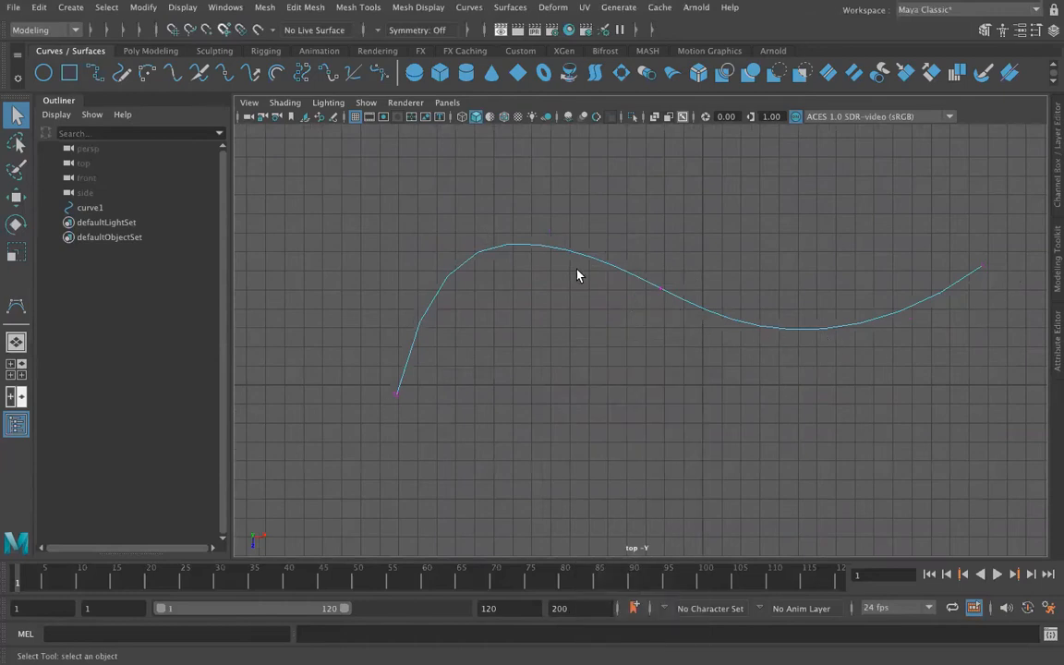
# - Delete the wavy CV curve from the scene
pyautogui.click(103, 208)
pyautogui.press('Delete')
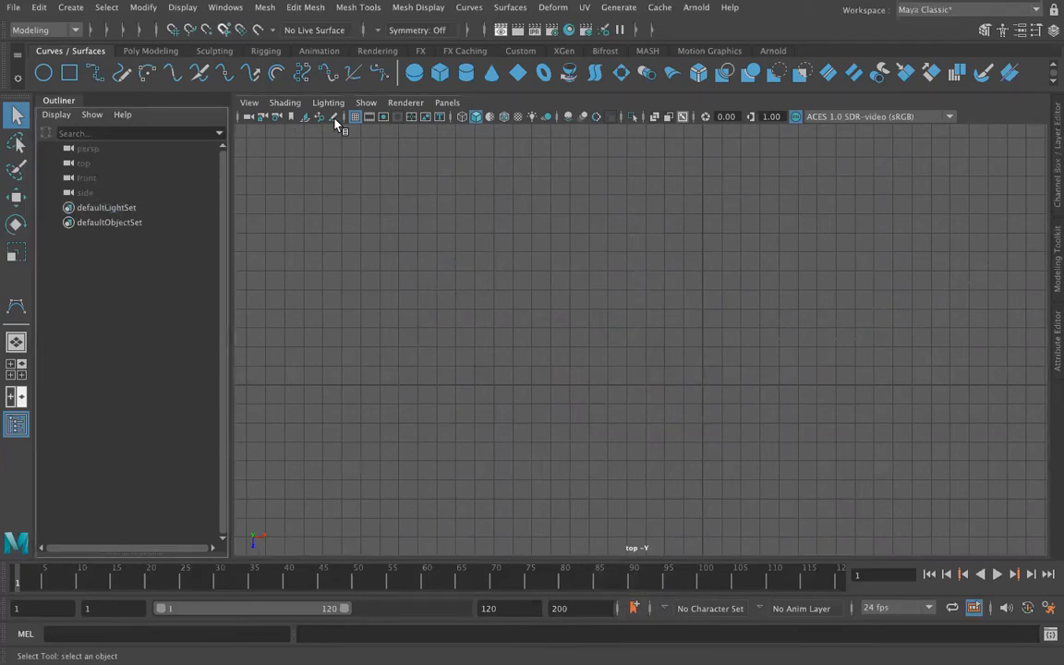
# - Draw a winding open curve with the Bezier Curve Tool, using eight anchors that mix sharp corners and smooth bends, and complete it
pyautogui.click(378, 73)
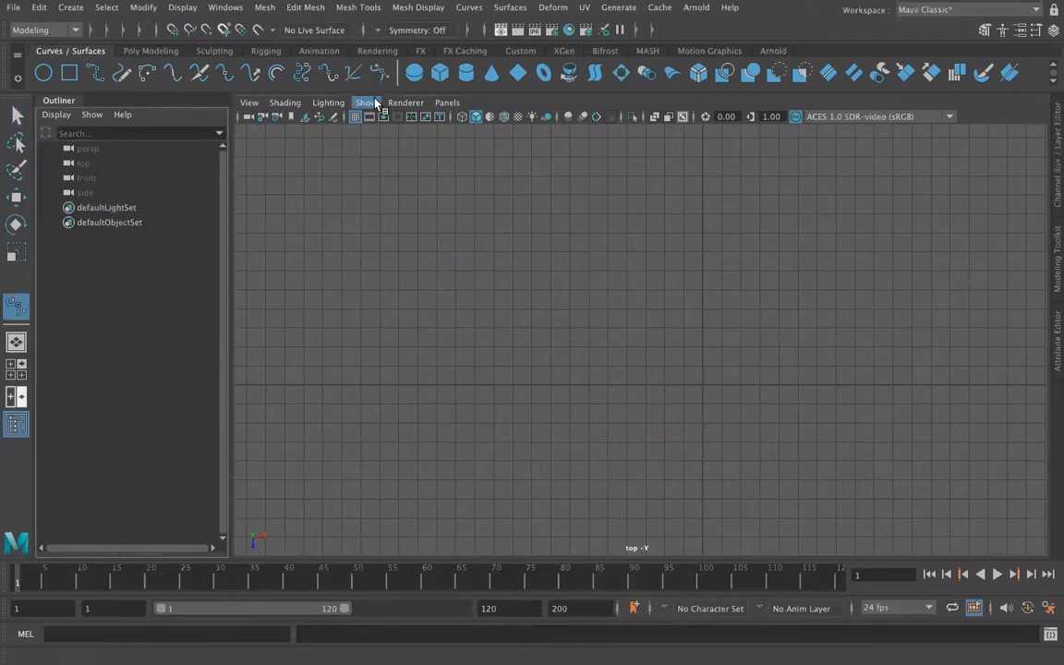
pyautogui.click(277, 325)
pyautogui.click(428, 227)
pyautogui.moveTo(605, 239); pyautogui.dragTo(718, 313)
pyautogui.click(479, 435)
pyautogui.click(663, 453)
pyautogui.click(836, 452)
pyautogui.moveTo(897, 417); pyautogui.dragTo(914, 302)
pyautogui.moveTo(778, 239); pyautogui.dragTo(877, 185)
pyautogui.click(950, 234)
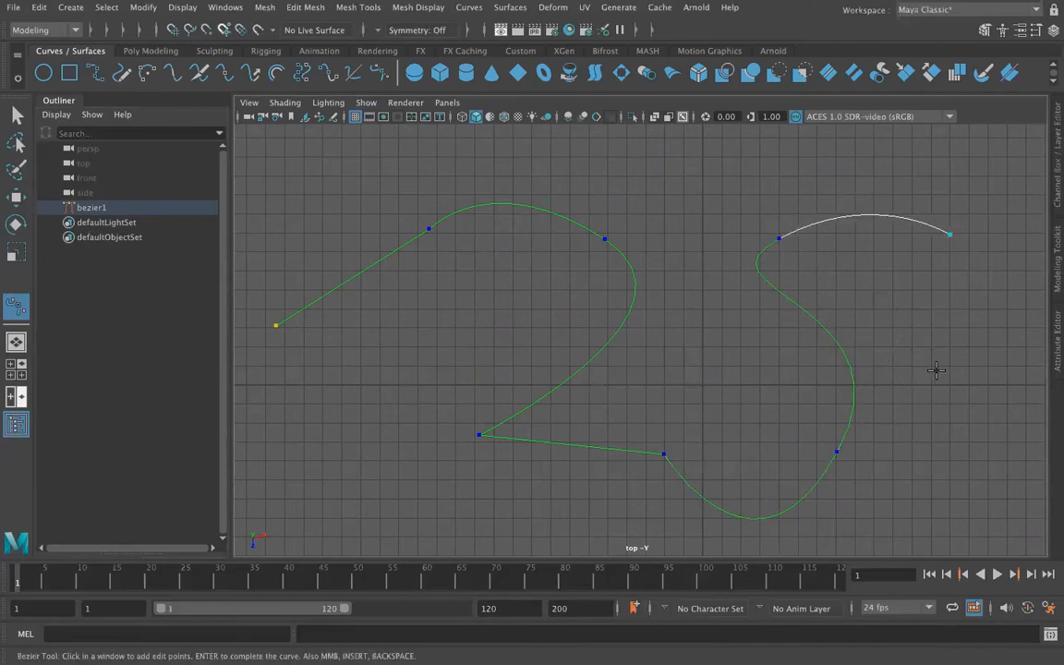
pyautogui.press('q')
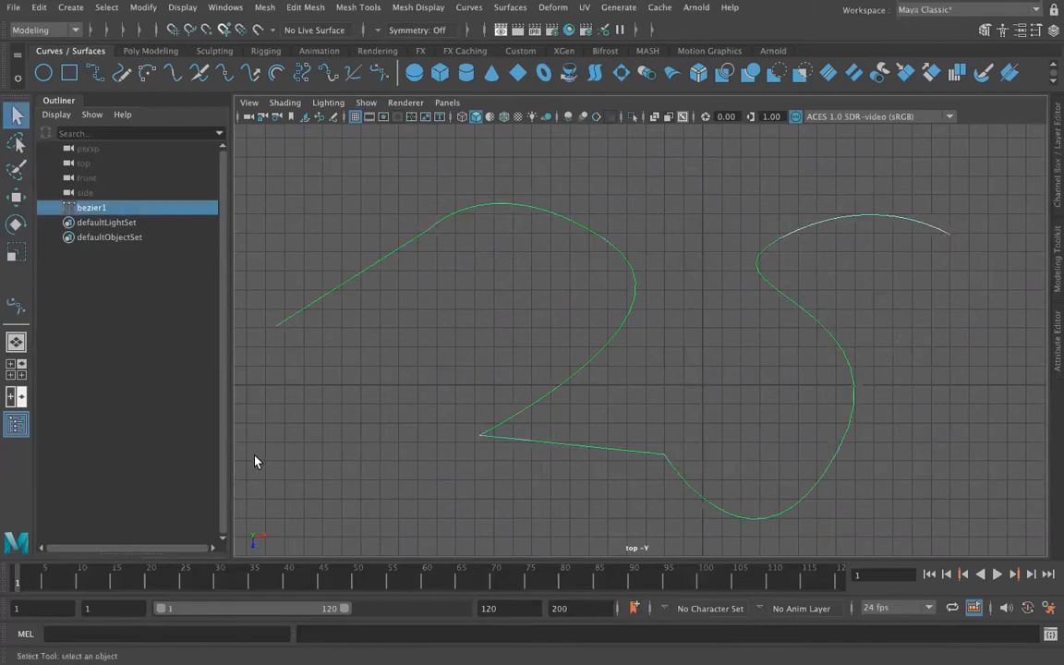
# - Try converting the bezier curve with Bezier Curve to NURBS, and undo the conversion
pyautogui.moveTo(532, 286)
pyautogui.mouseDown(button='right')
pyautogui.moveTo(462, 287)
pyautogui.moveTo(534, 287)
pyautogui.mouseUp(button='right')
pyautogui.click(143, 8)
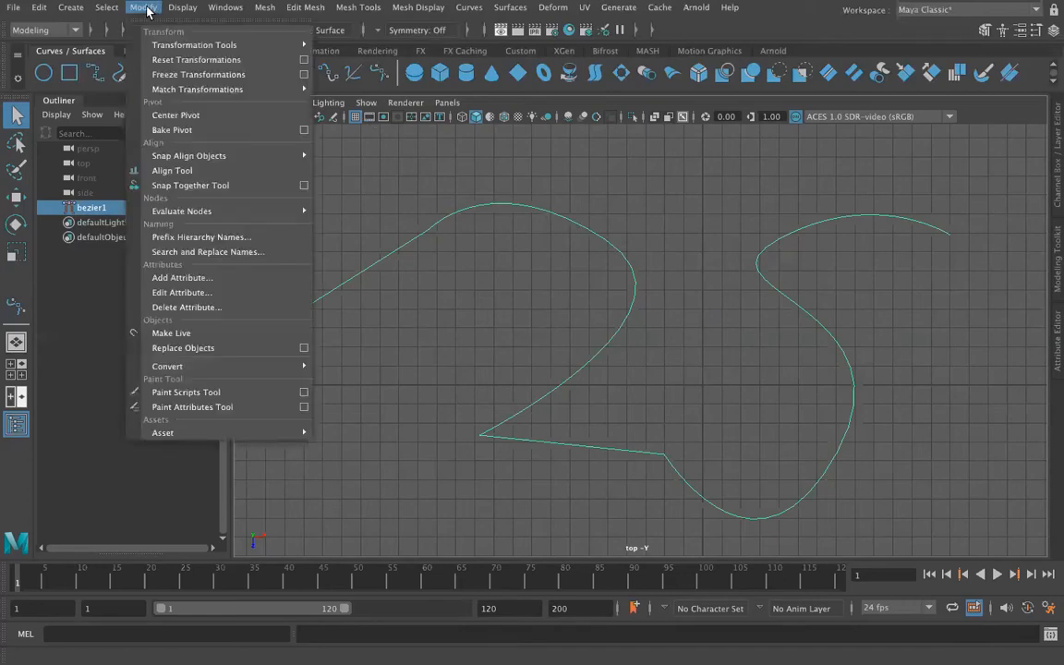
pyautogui.moveTo(185, 366)
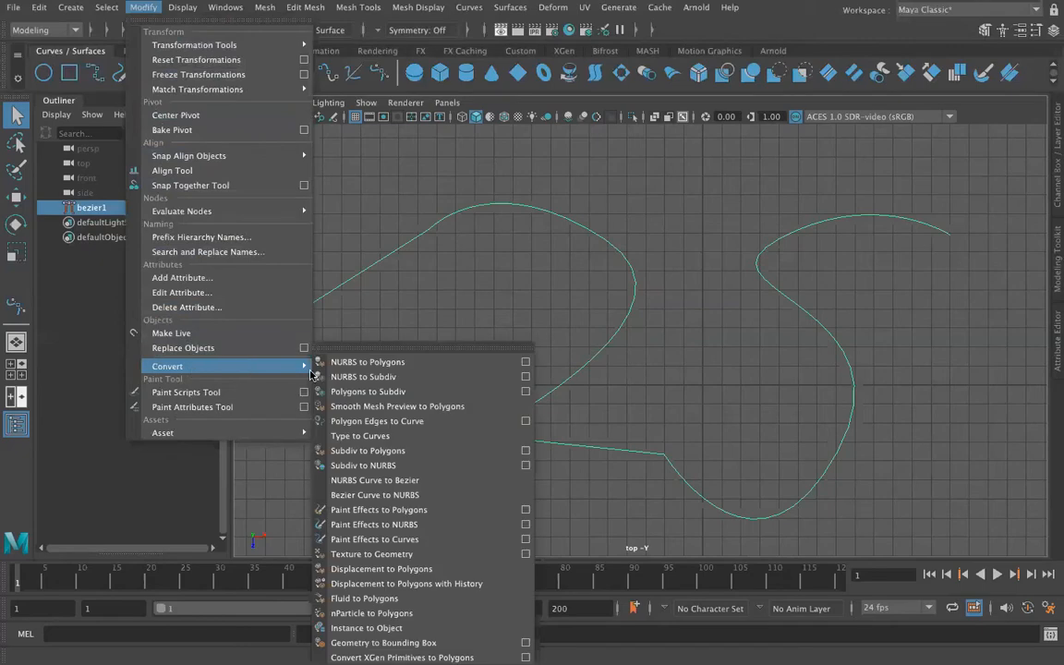
pyautogui.click(366, 496)
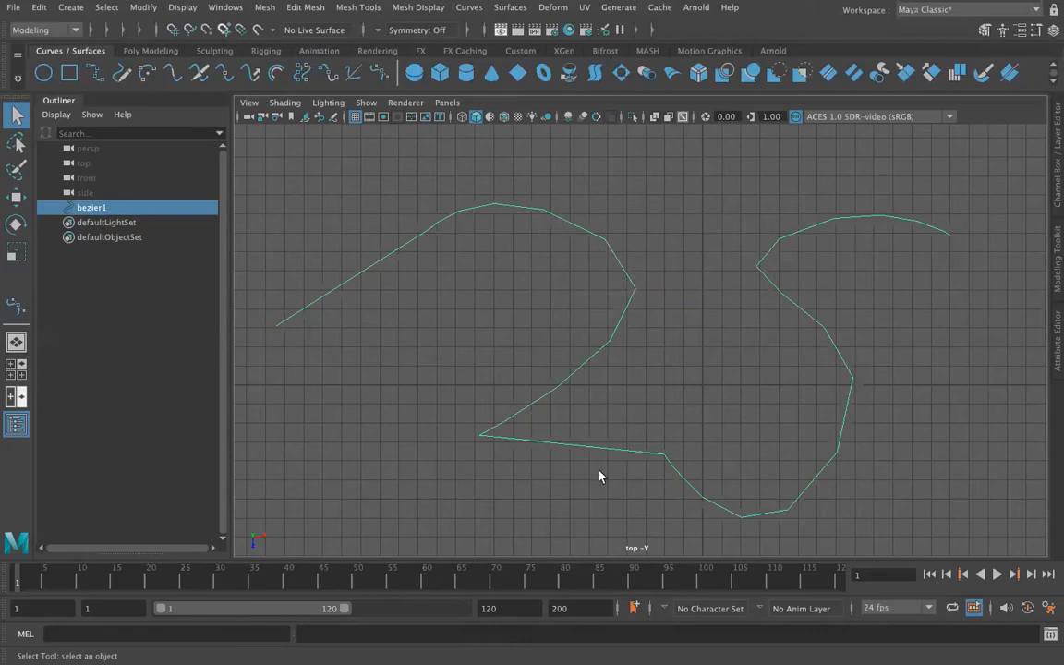
pyautogui.hotkey('ctrl', 'z')
# - Convert the selected bezier curve to a NURBS curve
pyautogui.click(143, 7)
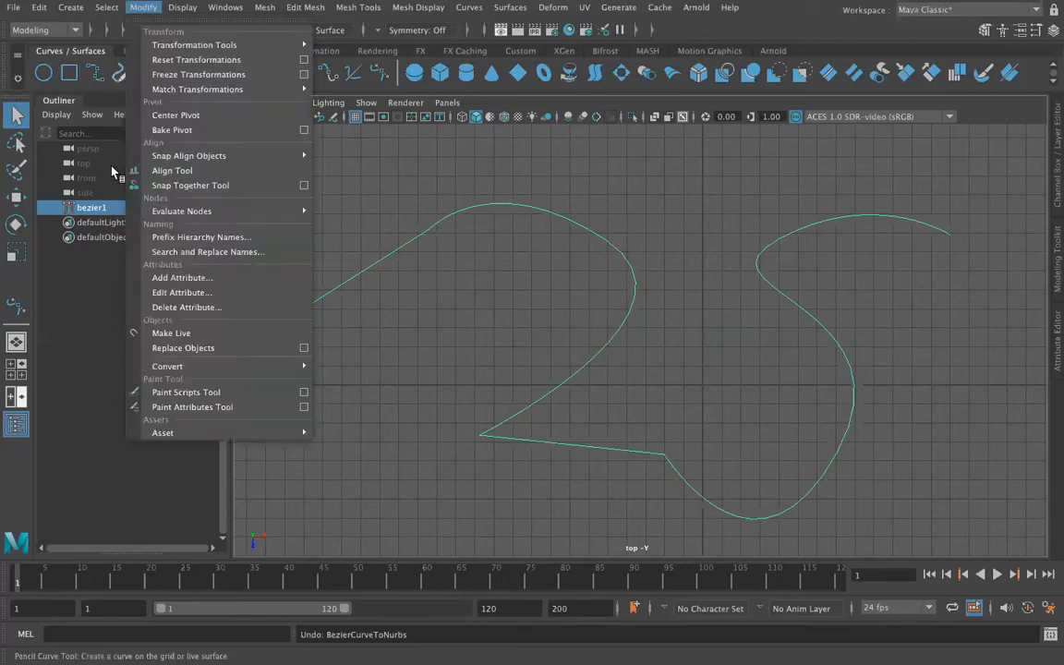
pyautogui.moveTo(231, 366)
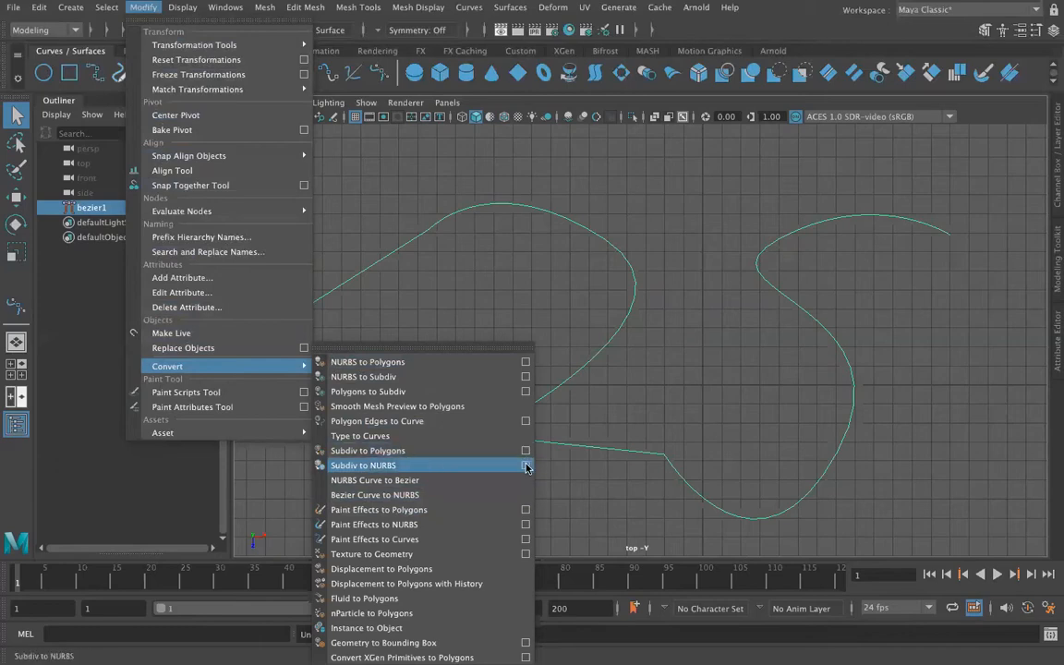
pyautogui.click(399, 496)
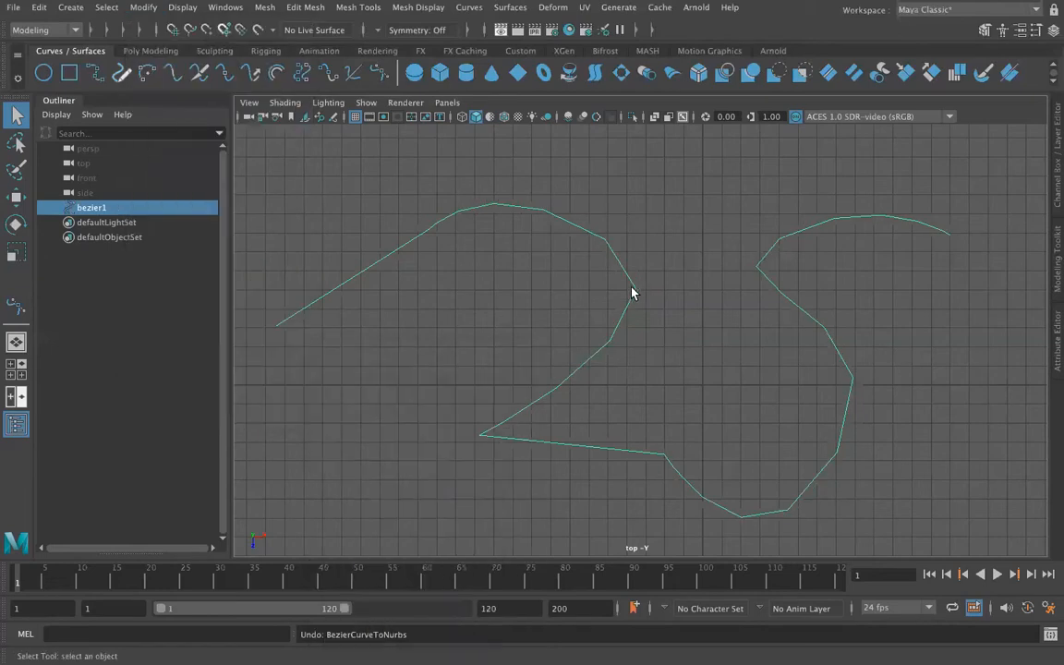
# - Display the converted curve's edit points, select a lower corner point and the end point to examine them, and clear the selection
pyautogui.moveTo(636, 289); pyautogui.dragTo(635, 330, button='right')
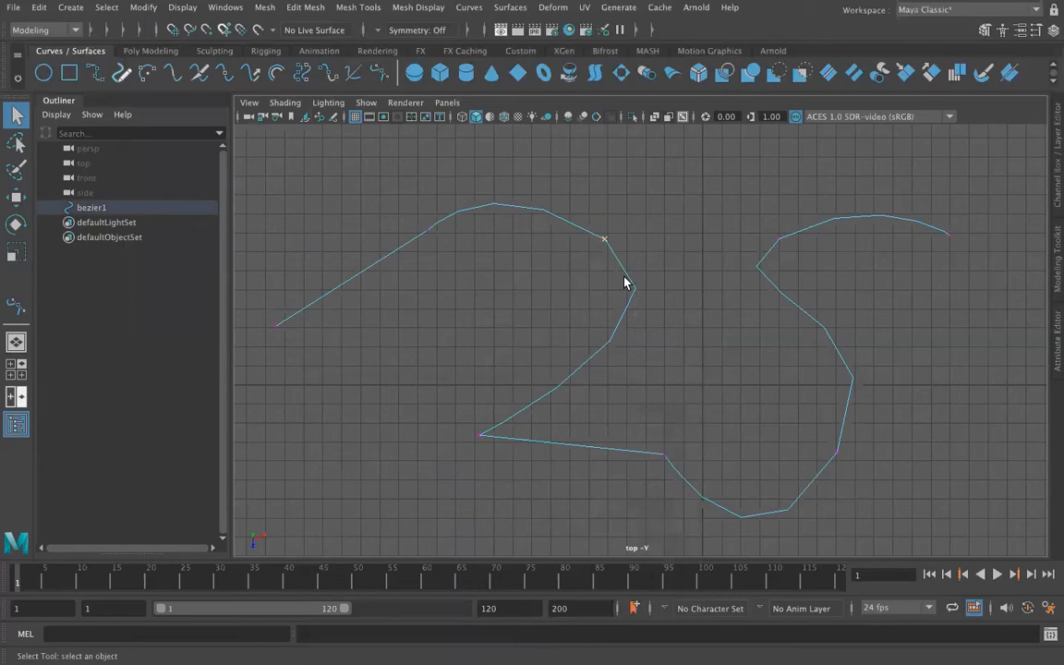
pyautogui.moveTo(657, 446); pyautogui.dragTo(670, 473)
pyautogui.moveTo(944, 225); pyautogui.dragTo(954, 239)
pyautogui.click(481, 410)
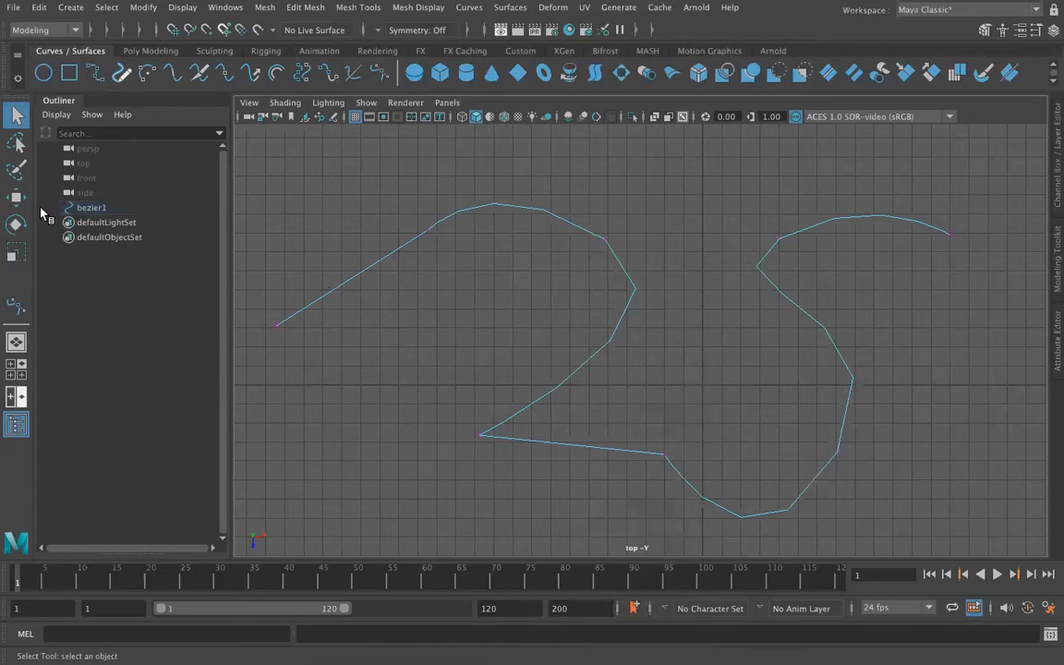
# - Delete the converted bezier curve from the scene
pyautogui.click(75, 211)
pyautogui.press('Delete')
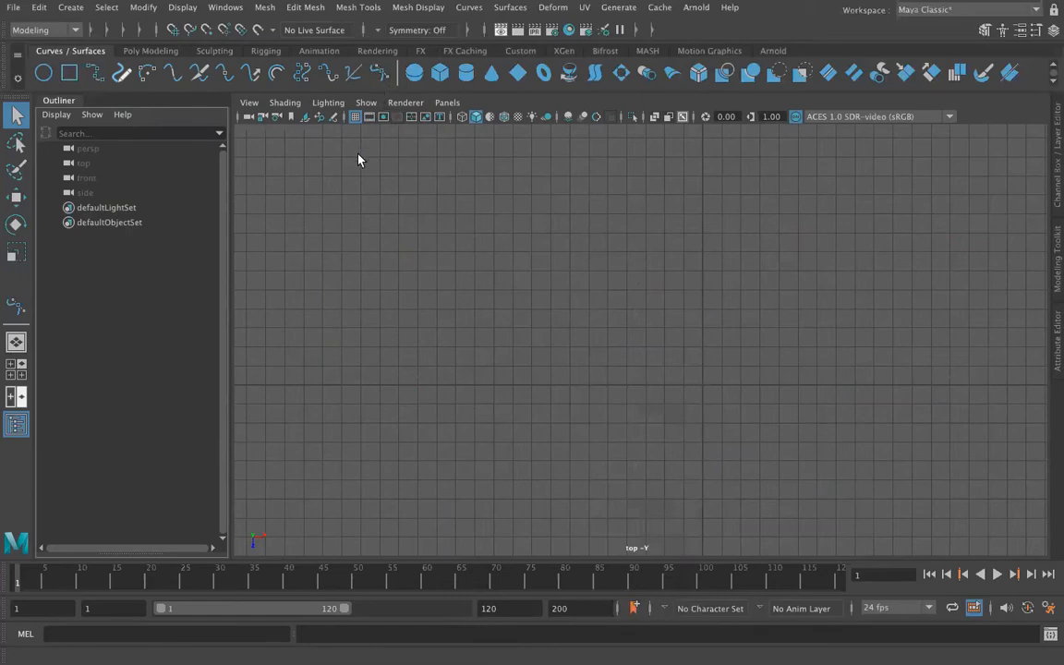
# - Draw a long wavy curve that loops back beneath itself with the EP Curve Tool, placing fifteen edit points, and complete it
pyautogui.click(96, 76)
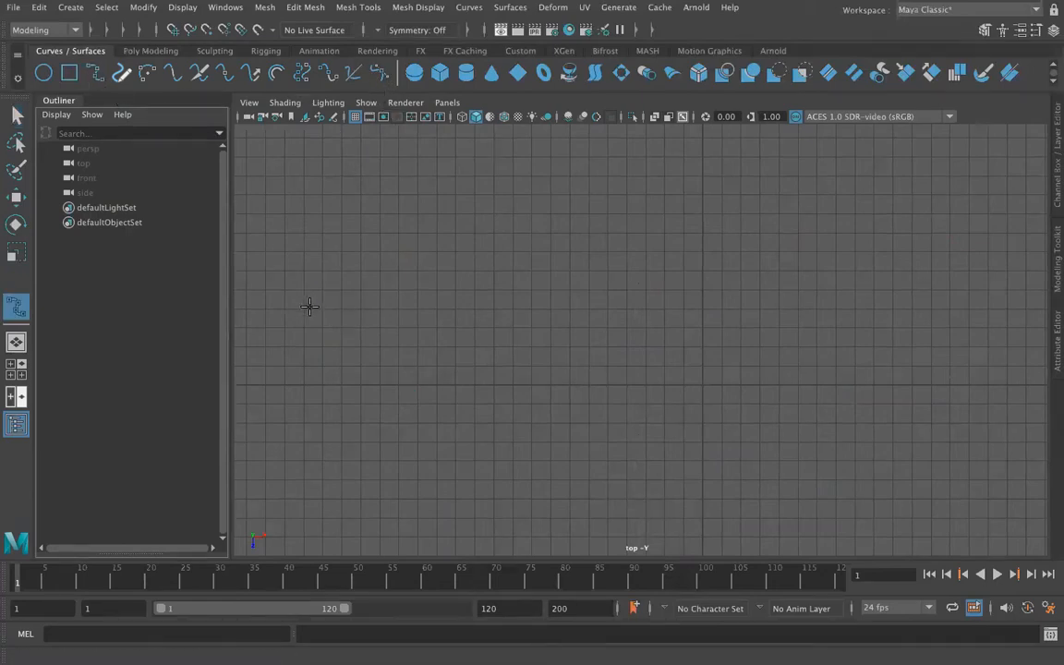
pyautogui.click(286, 383)
pyautogui.click(338, 231)
pyautogui.click(441, 203)
pyautogui.click(524, 213)
pyautogui.click(641, 348)
pyautogui.click(744, 351)
pyautogui.click(860, 285)
pyautogui.click(884, 247)
pyautogui.click(911, 216)
pyautogui.click(976, 230)
pyautogui.click(1004, 268)
pyautogui.click(981, 335)
pyautogui.click(883, 446)
pyautogui.click(721, 498)
pyautogui.click(609, 515)
pyautogui.press('Return')
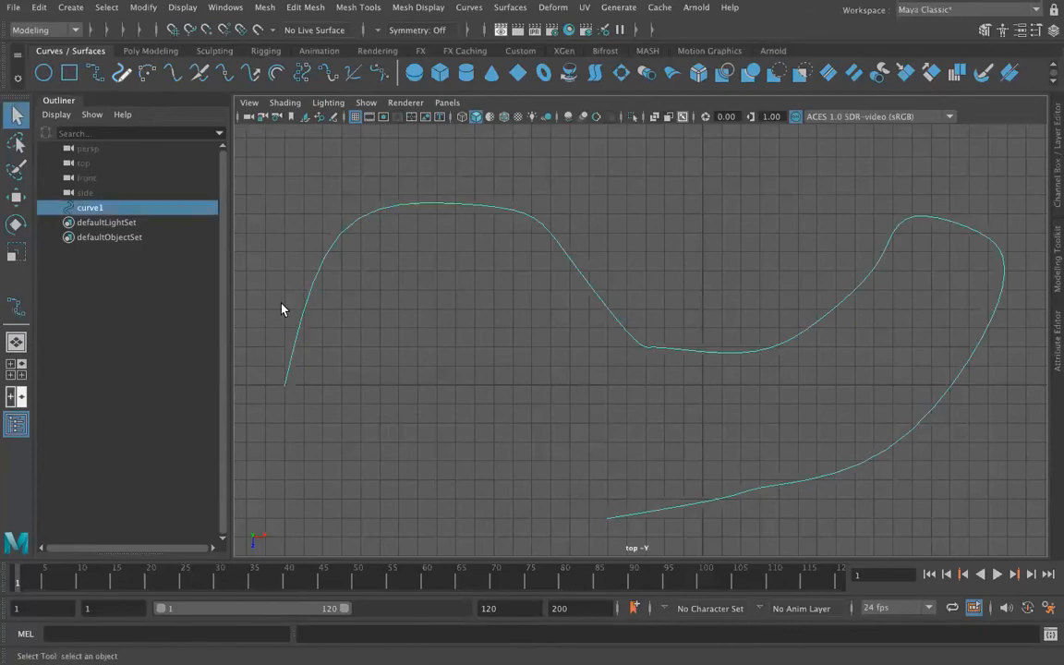
pyautogui.keyDown('alt'); pyautogui.moveTo(575, 432); pyautogui.dragTo(537, 417); pyautogui.keyUp('alt')
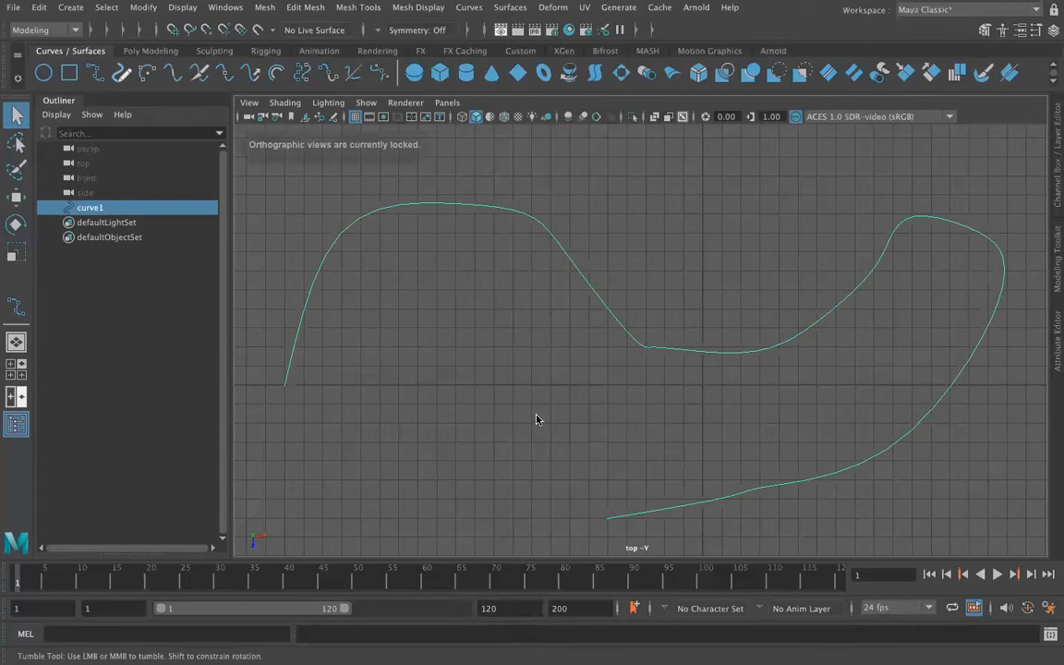
pyautogui.keyDown('alt'); pyautogui.moveTo(664, 435); pyautogui.dragTo(630, 431); pyautogui.keyUp('alt')
pyautogui.keyDown('alt'); pyautogui.moveTo(461, 285); pyautogui.dragTo(523, 385, button='right'); pyautogui.keyUp('alt')
pyautogui.keyDown('alt'); pyautogui.moveTo(619, 386); pyautogui.dragTo(575, 363, button='middle'); pyautogui.keyUp('alt')
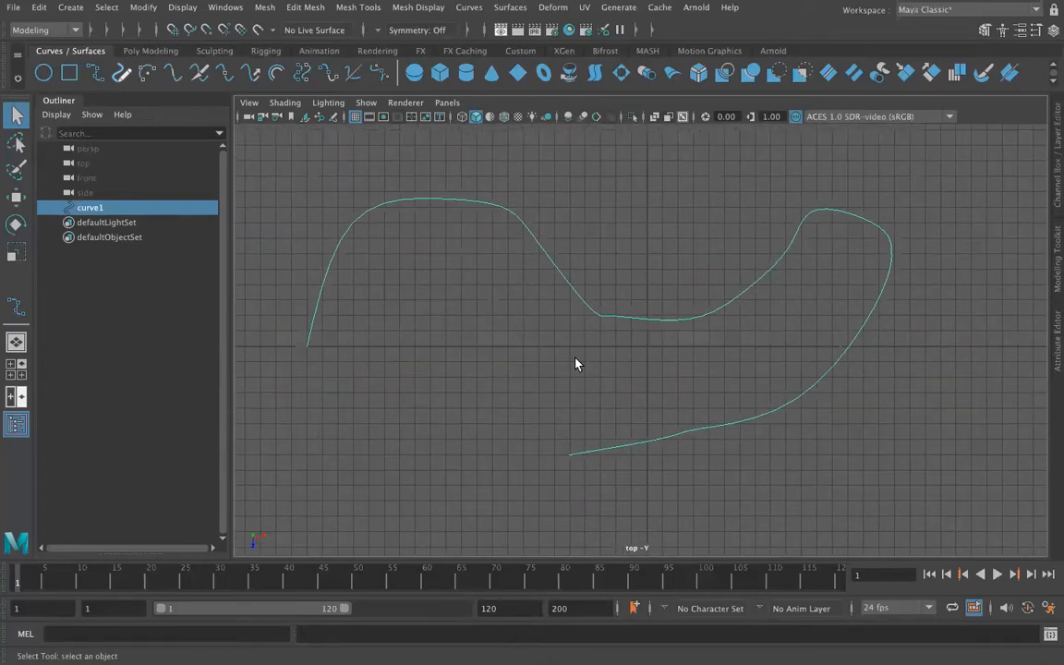
# - Switch the viewport to the persp camera and tilt the view to show the curve above the grid
pyautogui.click(447, 102)
pyautogui.moveTo(498, 117)
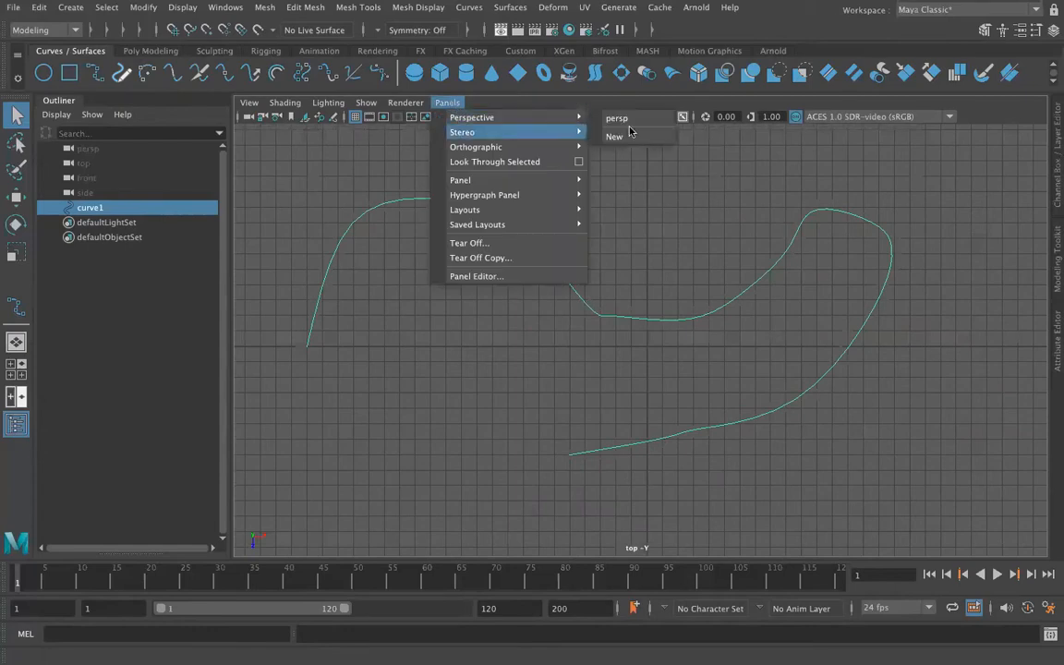
pyautogui.click(617, 119)
pyautogui.keyDown('alt'); pyautogui.moveTo(508, 387); pyautogui.dragTo(437, 416); pyautogui.keyUp('alt')
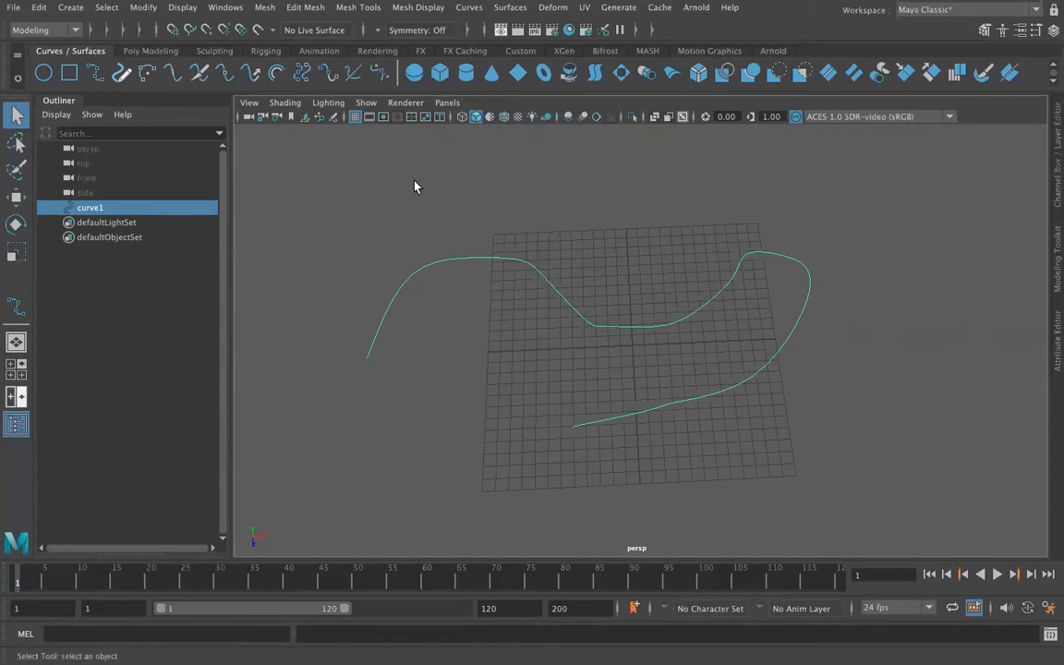
# - Select the edit point at the beginning of the curve's central dip and detach the curve there
pyautogui.click(467, 261)
pyautogui.click(471, 258)
pyautogui.moveTo(576, 288); pyautogui.dragTo(581, 323, button='right')
pyautogui.moveTo(593, 314); pyautogui.dragTo(601, 339)
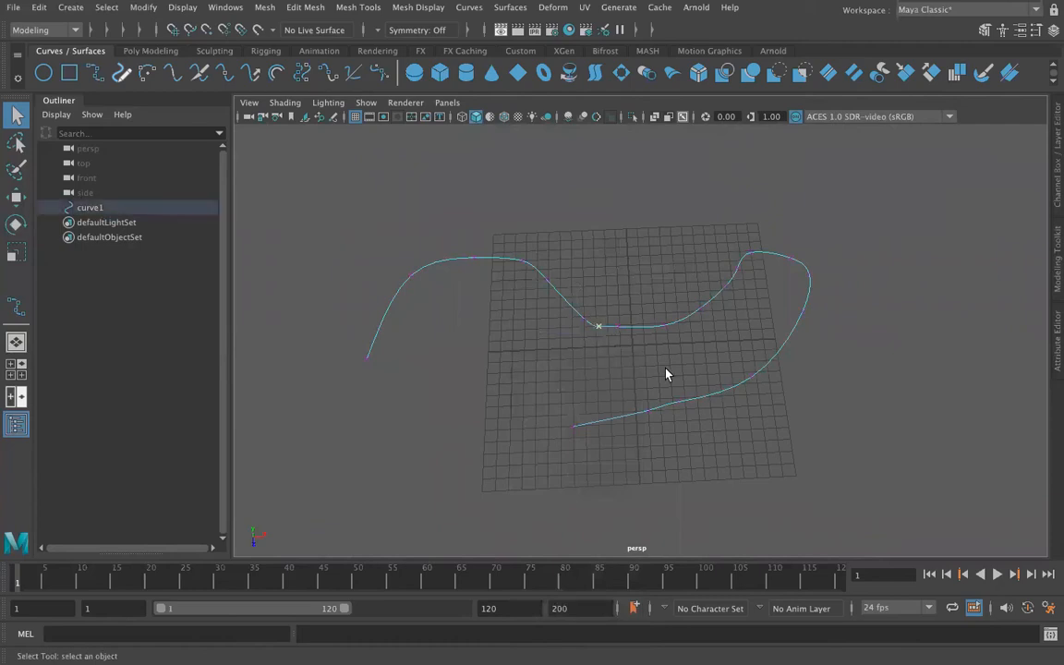
pyautogui.click(199, 78)
# - Select the two detached curve pieces alternately to check where the curve was split
pyautogui.click(100, 209)
pyautogui.click(103, 224)
pyautogui.click(96, 208)
pyautogui.click(106, 223)
pyautogui.click(96, 207)
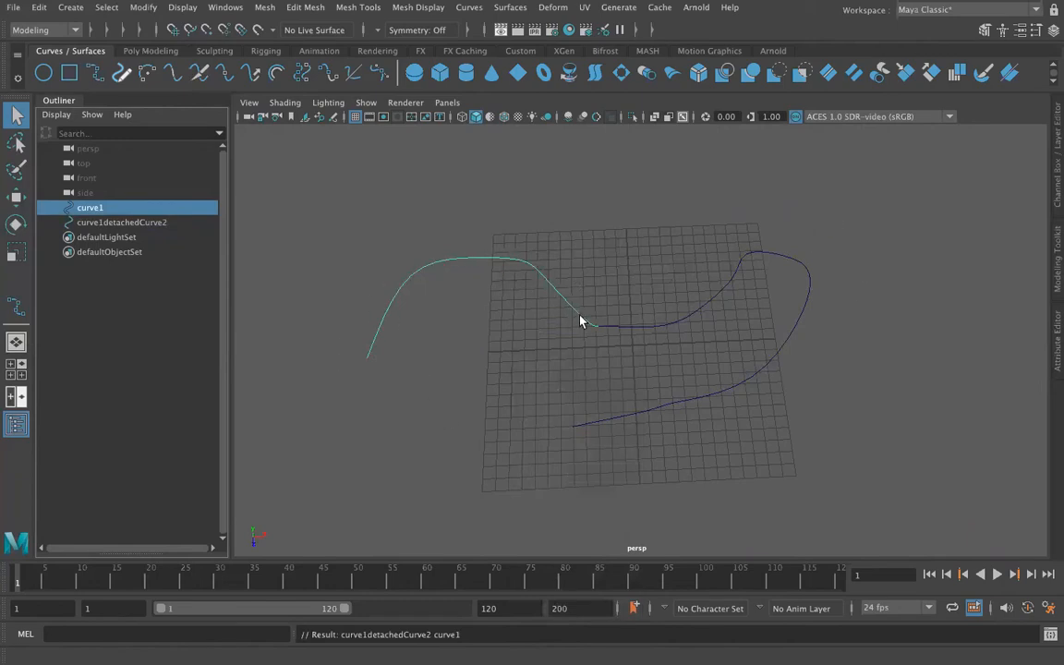
# - Select both detached pieces, starting with the longer one, and attach them into a single curve
pyautogui.click(633, 333)
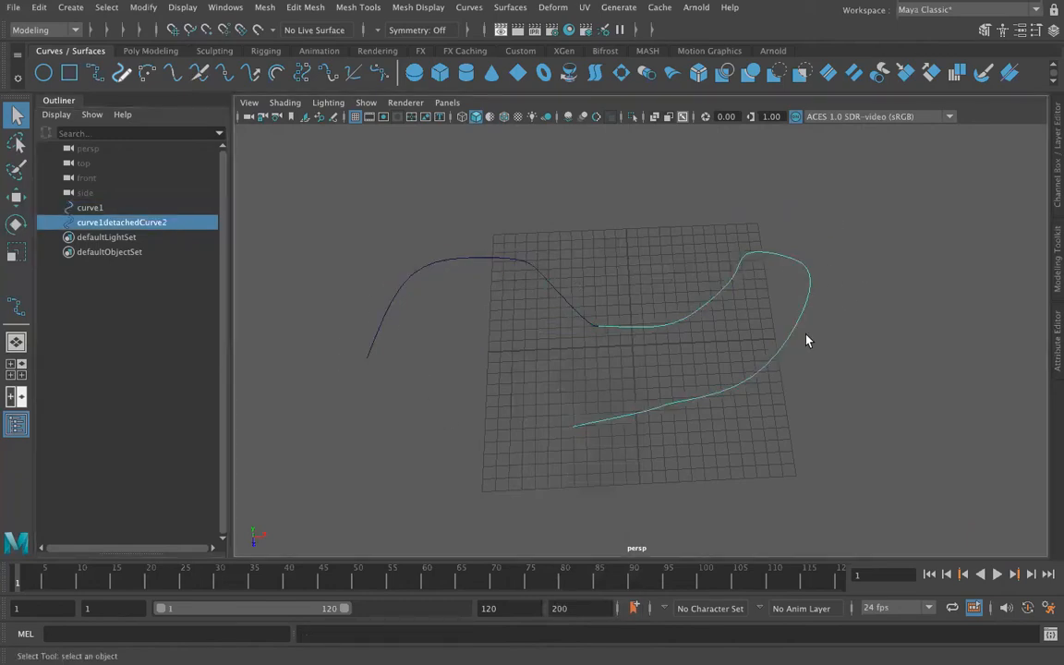
pyautogui.keyDown('shift'); pyautogui.click(585, 314); pyautogui.keyUp('shift')
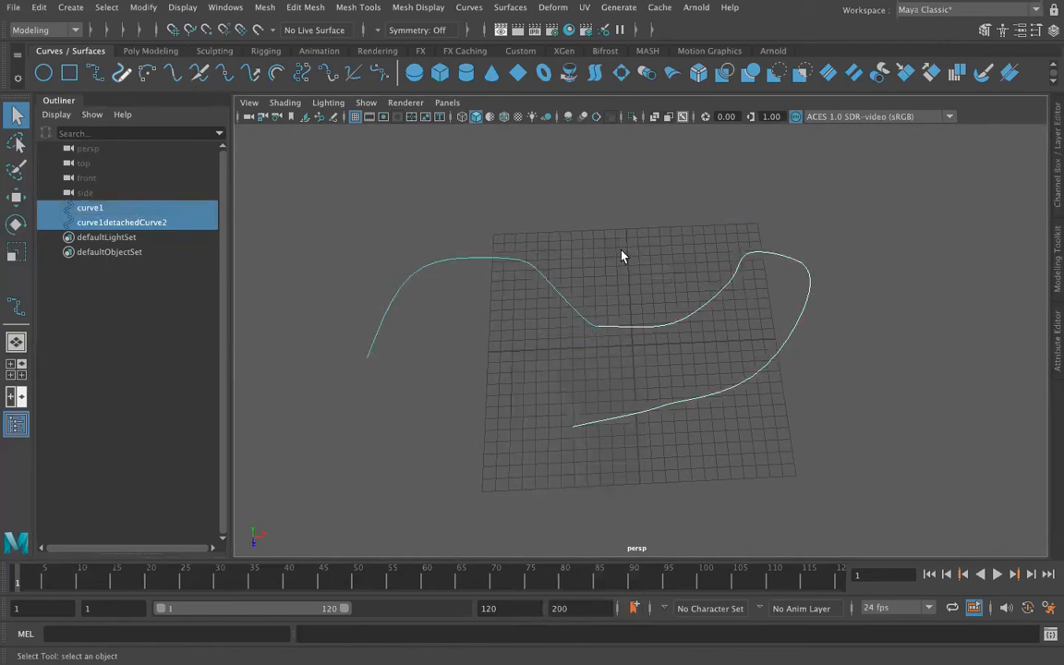
pyautogui.click(170, 76)
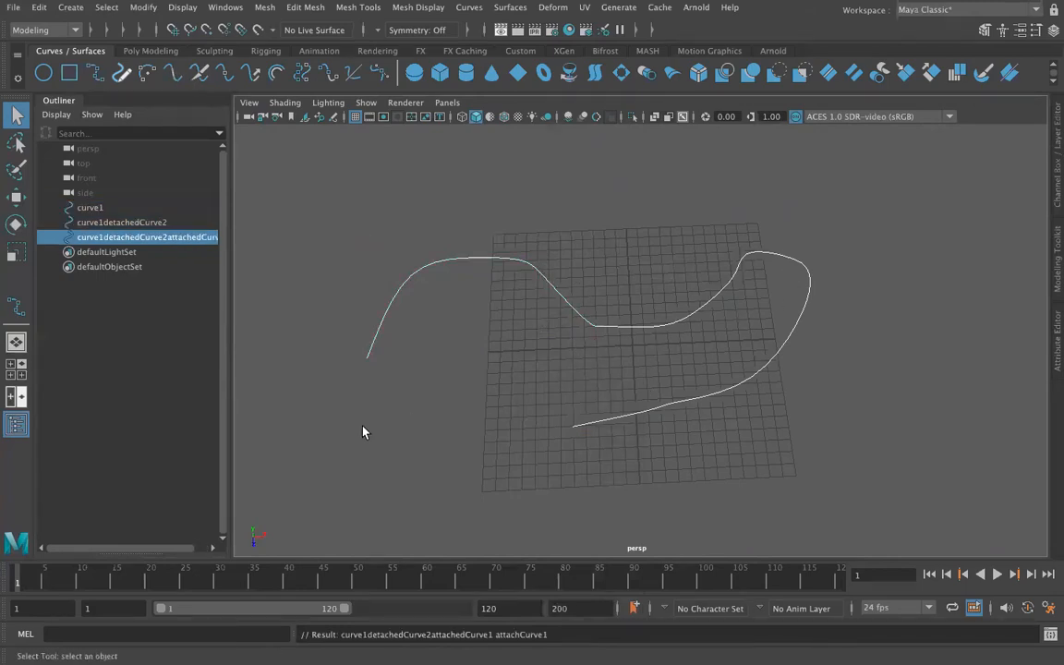
# - Offset the attached curve and set the offset distance to about -2.159, placing the copy on the outer side
pyautogui.click(275, 74)
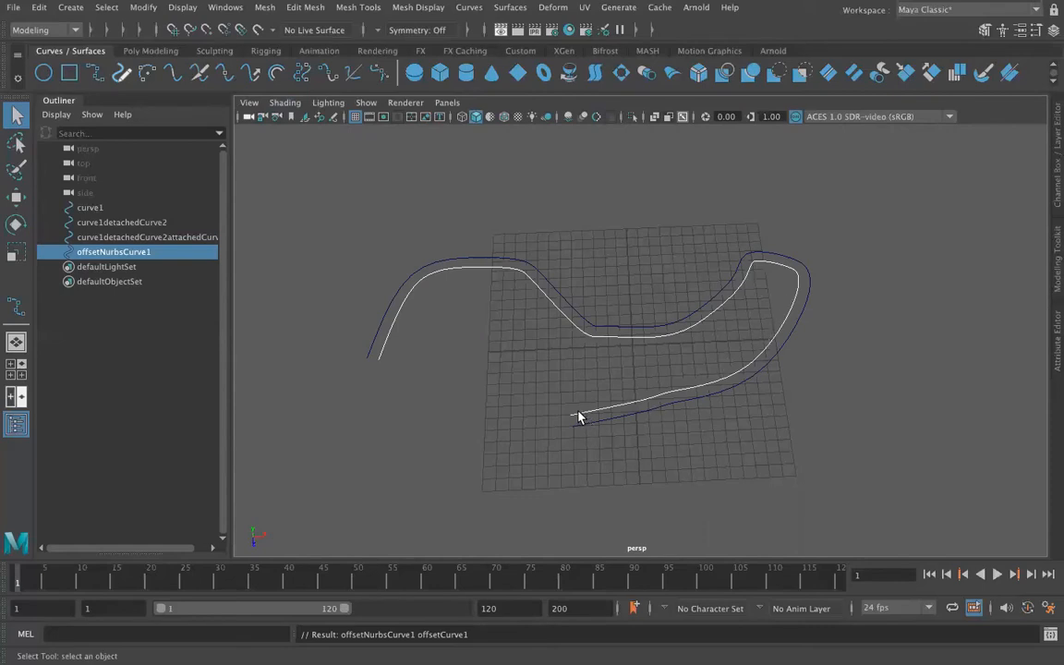
pyautogui.click(1055, 333)
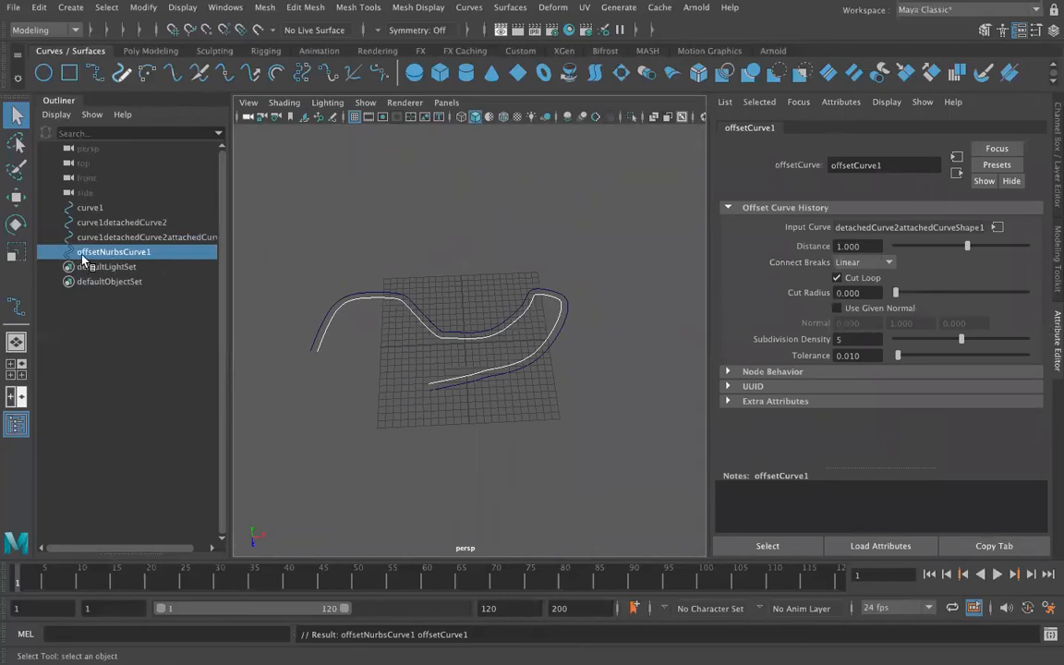
pyautogui.moveTo(967, 251); pyautogui.dragTo(947, 270)
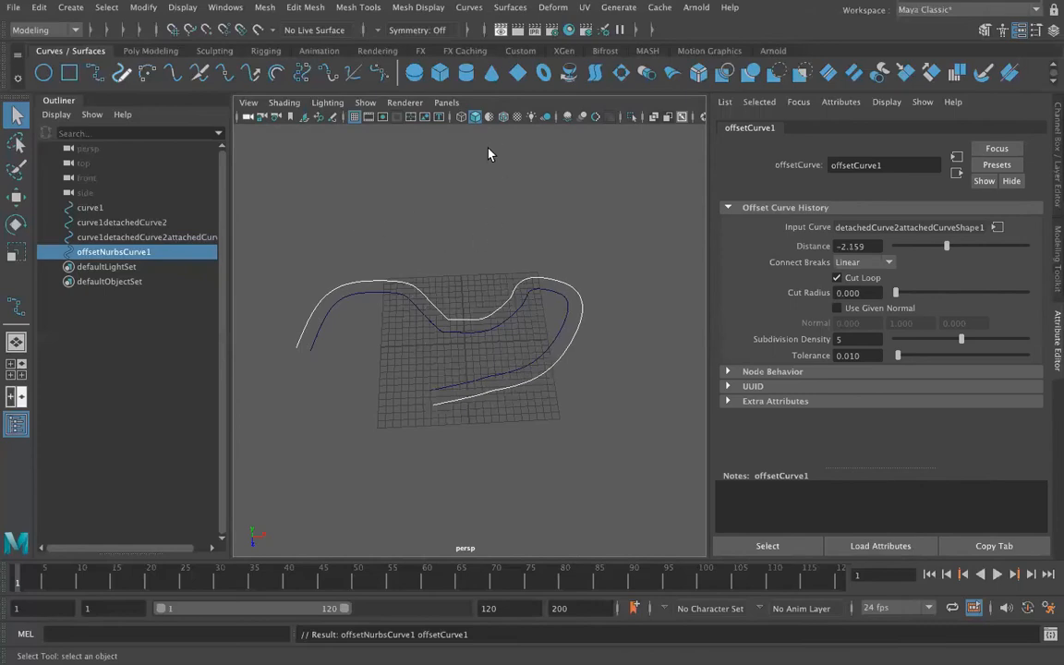
# - Try to bend the offset curve
pyautogui.click(458, 8)
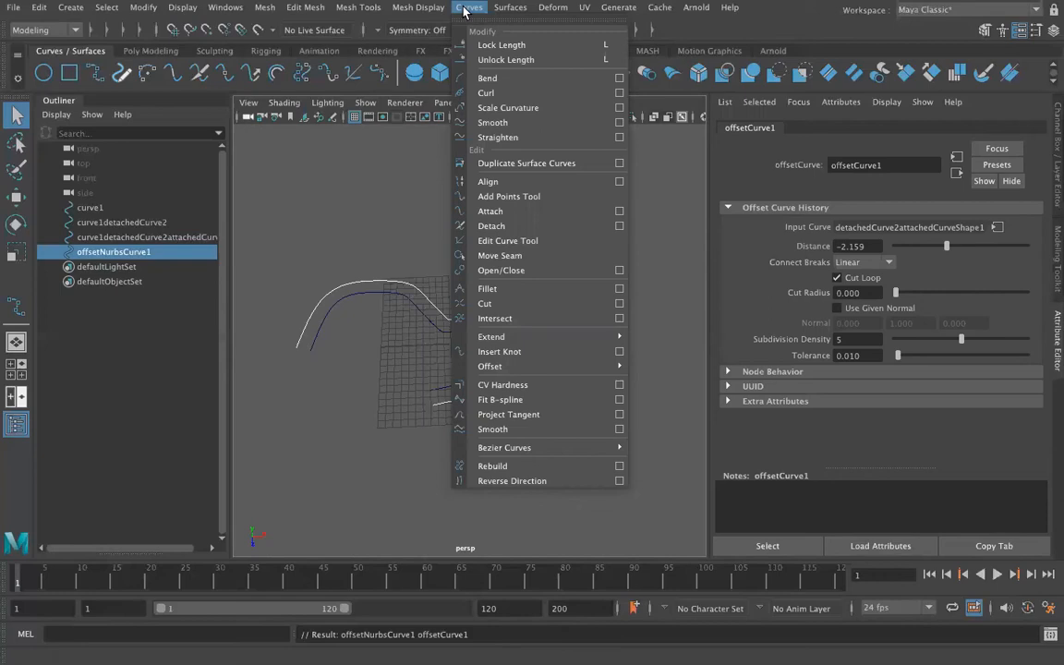
pyautogui.click(471, 77)
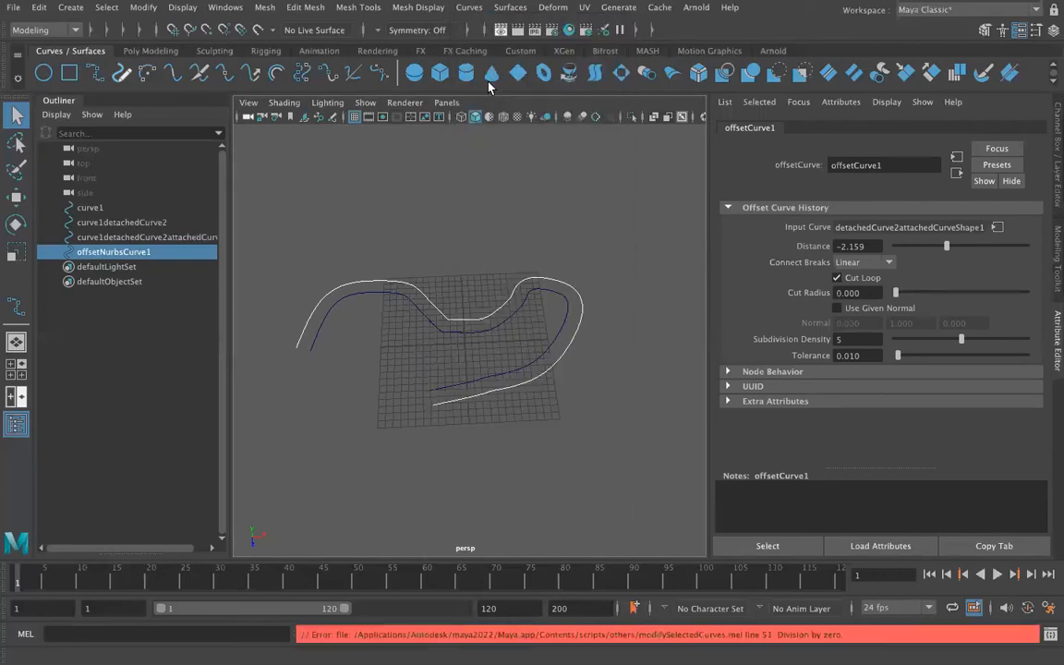
# - Delete the offset curve, the attached curve and both detached pieces to empty the scene of curves
pyautogui.click(497, 310)
pyautogui.press('Delete')
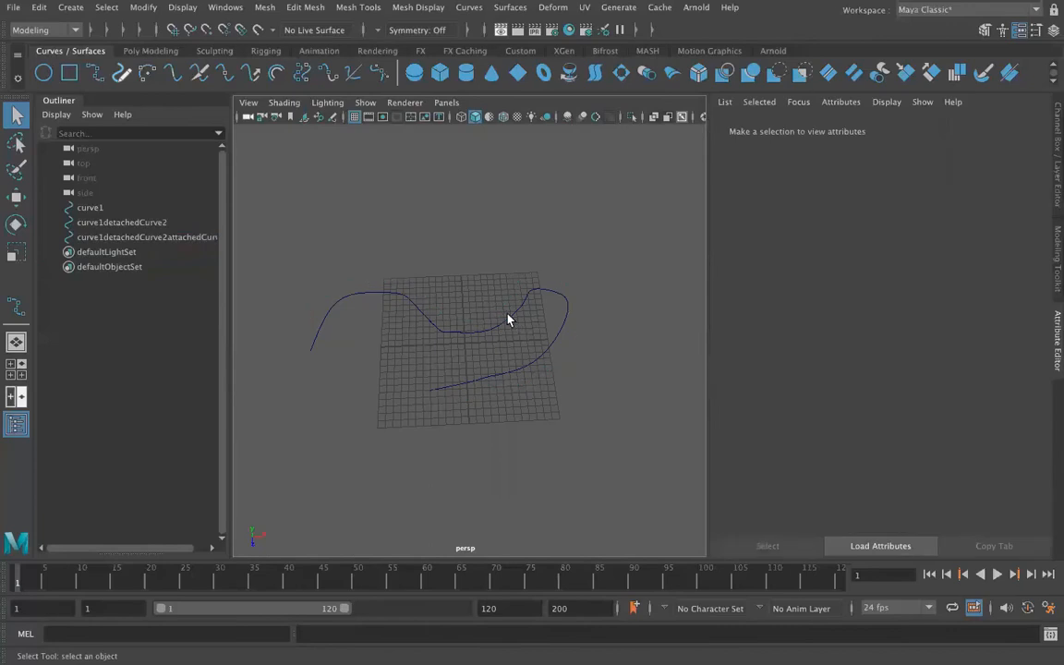
pyautogui.click(511, 322)
pyautogui.press('Delete')
pyautogui.click(492, 330)
pyautogui.press('Delete')
pyautogui.click(427, 325)
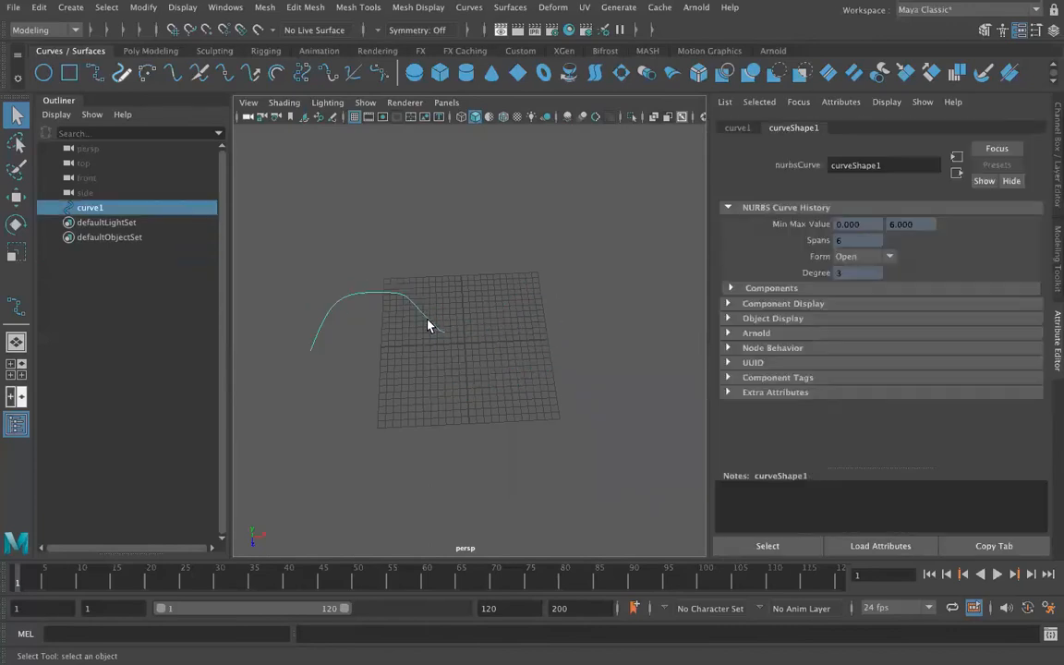
pyautogui.press('Delete')
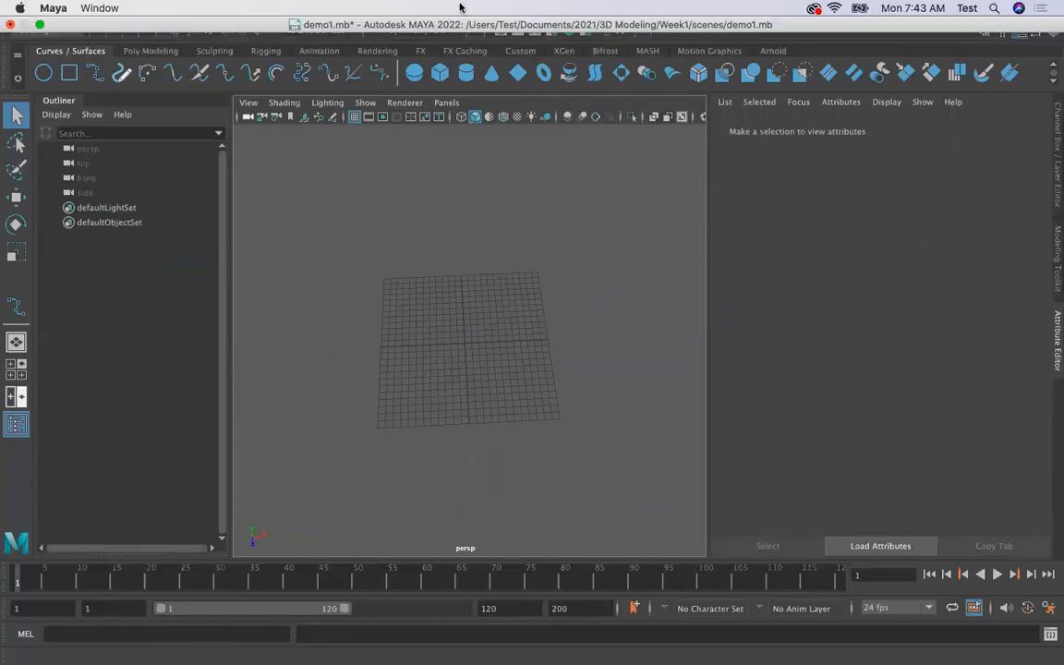
pyautogui.click(473, 12)
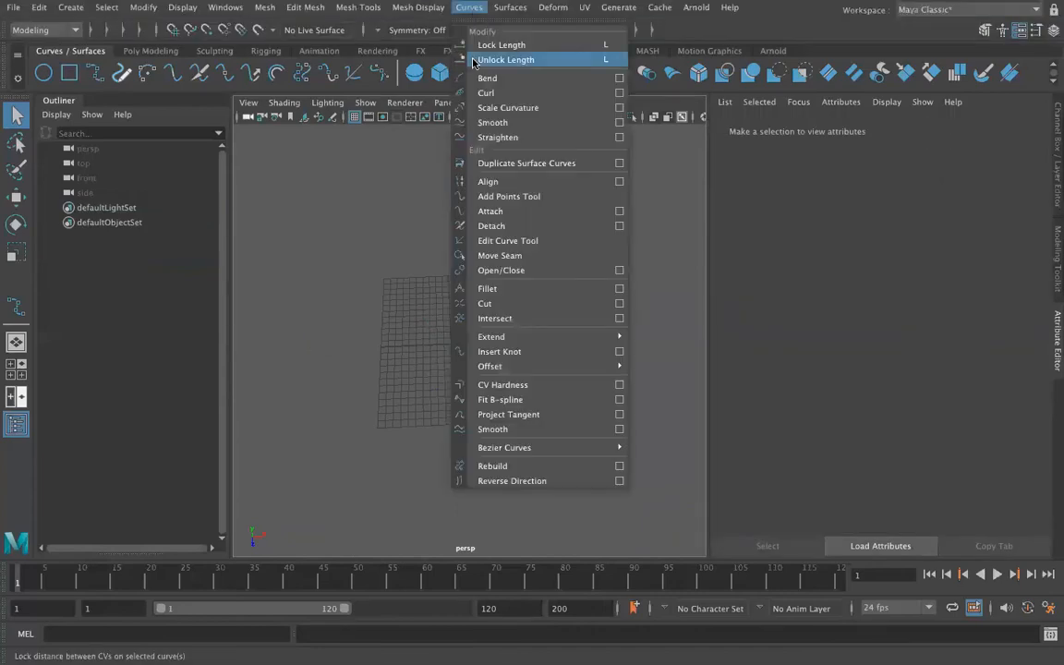
pyautogui.click(618, 77)
pyautogui.click(572, 186)
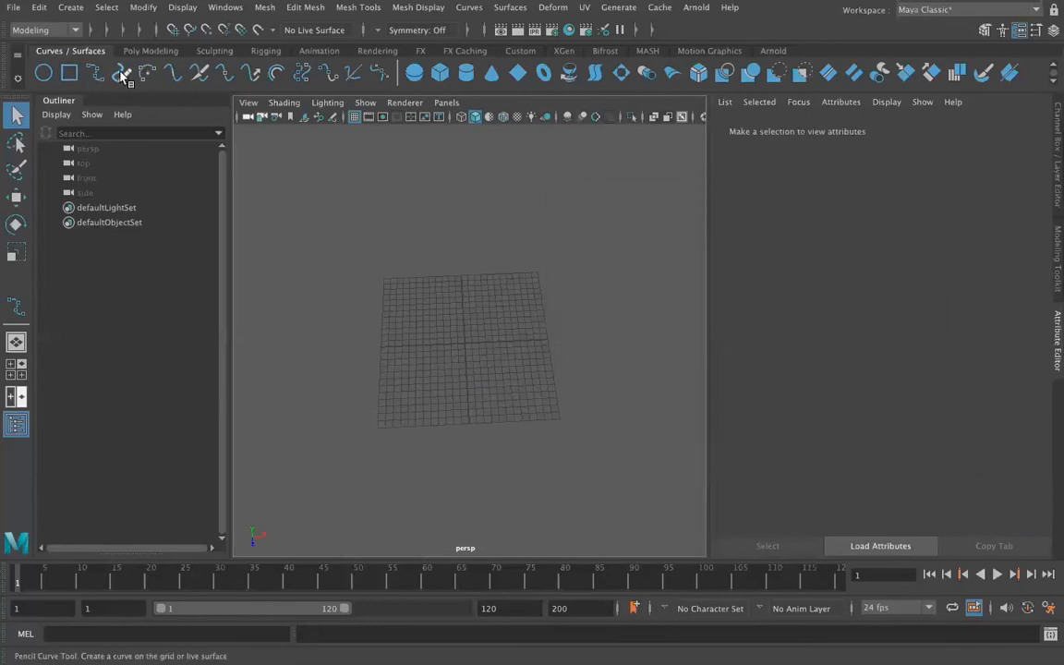
# - Draw a hump-shaped curve across the grid with the Pencil Curve Tool and bend it twice
pyautogui.click(120, 74)
pyautogui.moveTo(381, 373)
pyautogui.mouseDown()
pyautogui.moveTo(503, 323)
pyautogui.moveTo(582, 349)
pyautogui.moveTo(578, 358)
pyautogui.mouseUp()
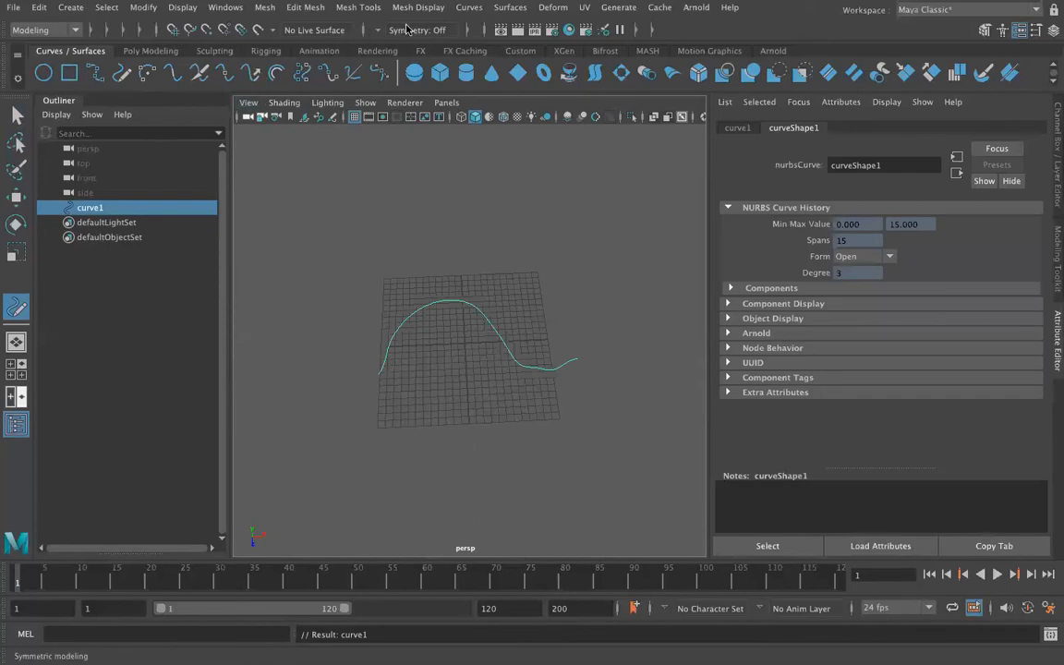
pyautogui.click(469, 7)
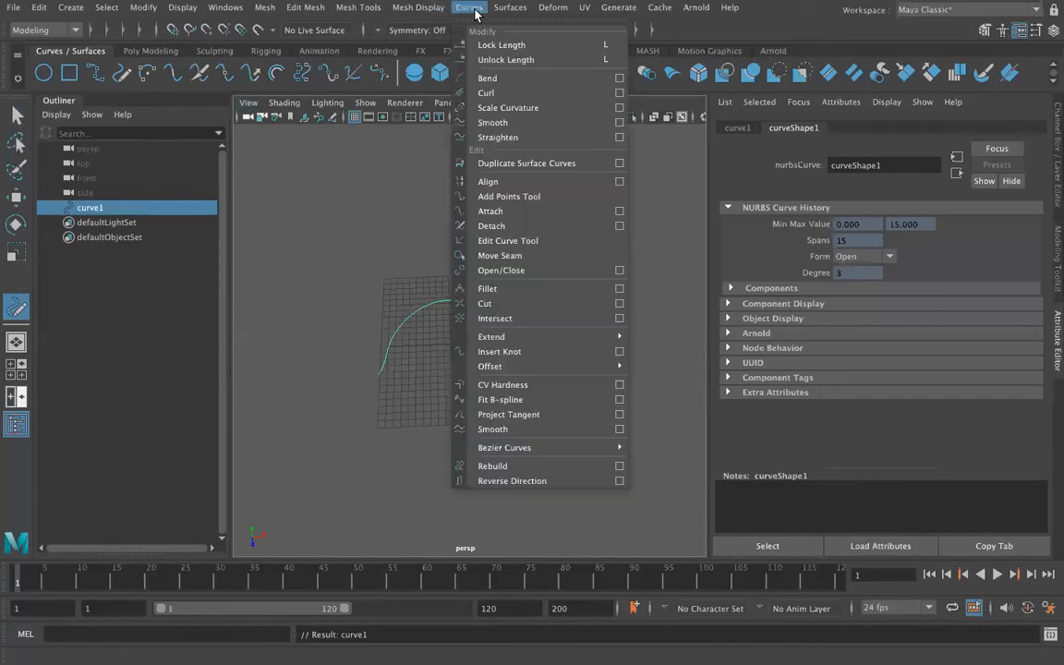
pyautogui.click(490, 79)
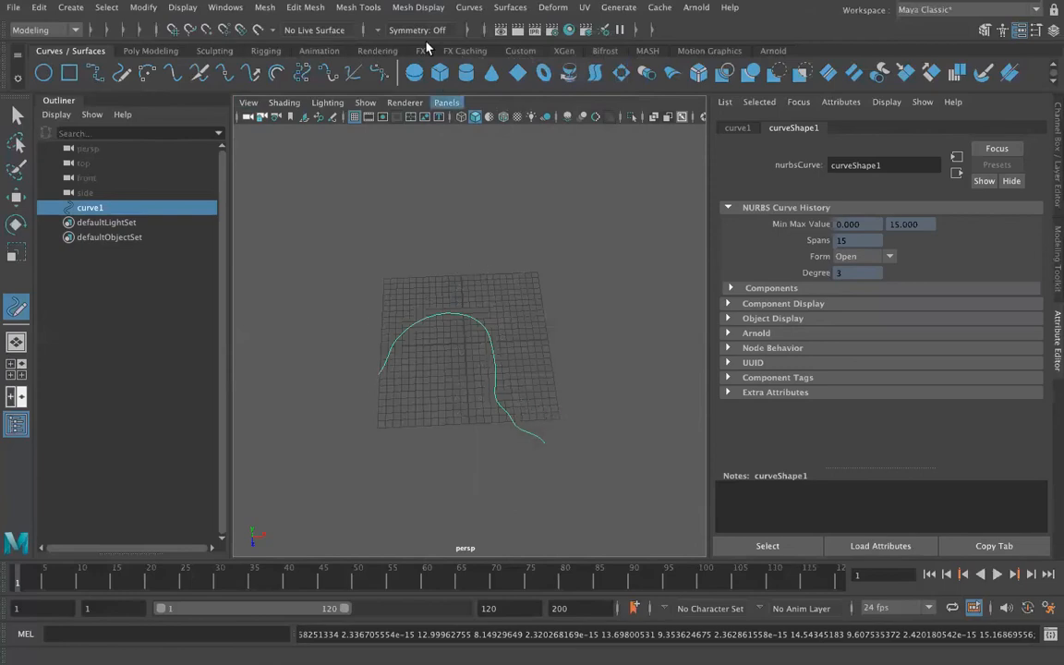
pyautogui.click(469, 7)
pyautogui.click(497, 78)
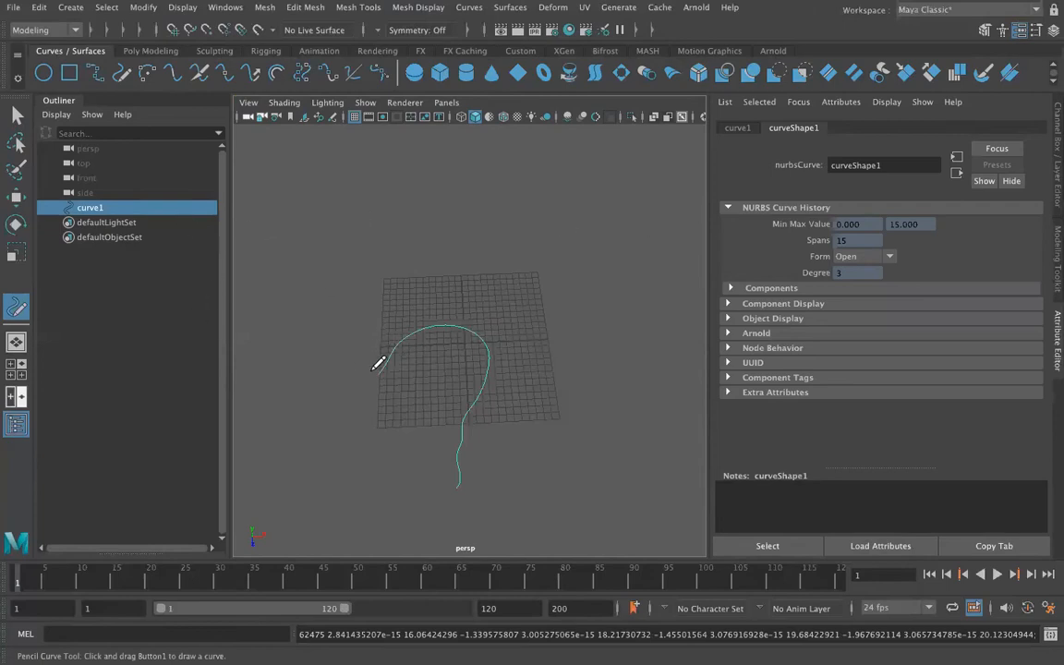
# - Bend the curve two more times with a bend amount of 0.2 and some twist, checking its shape from the side
pyautogui.click(468, 8)
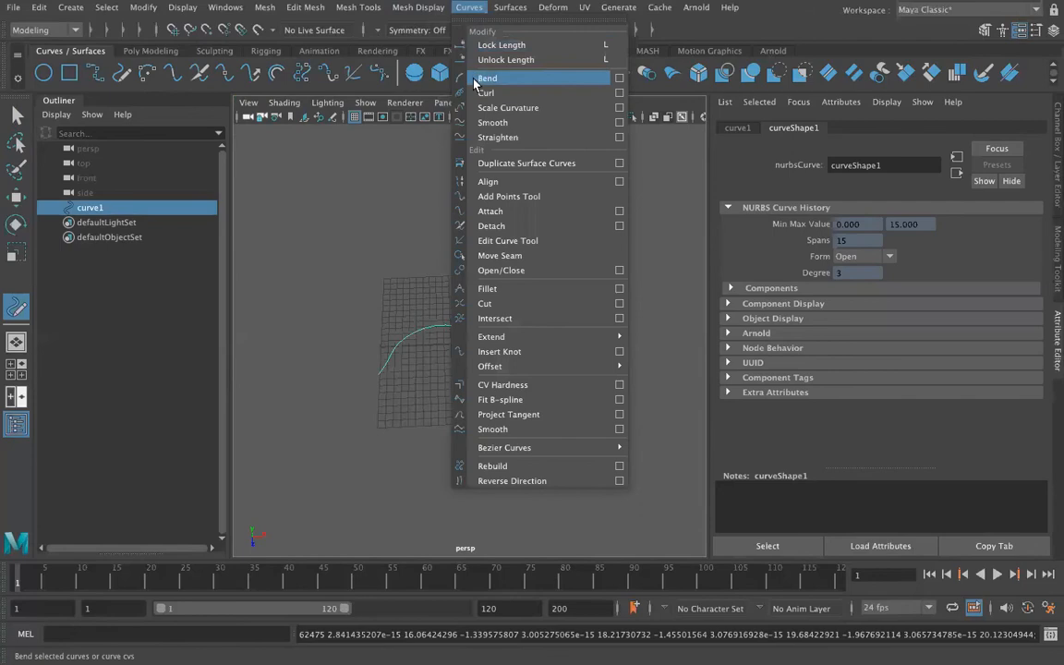
pyautogui.click(619, 83)
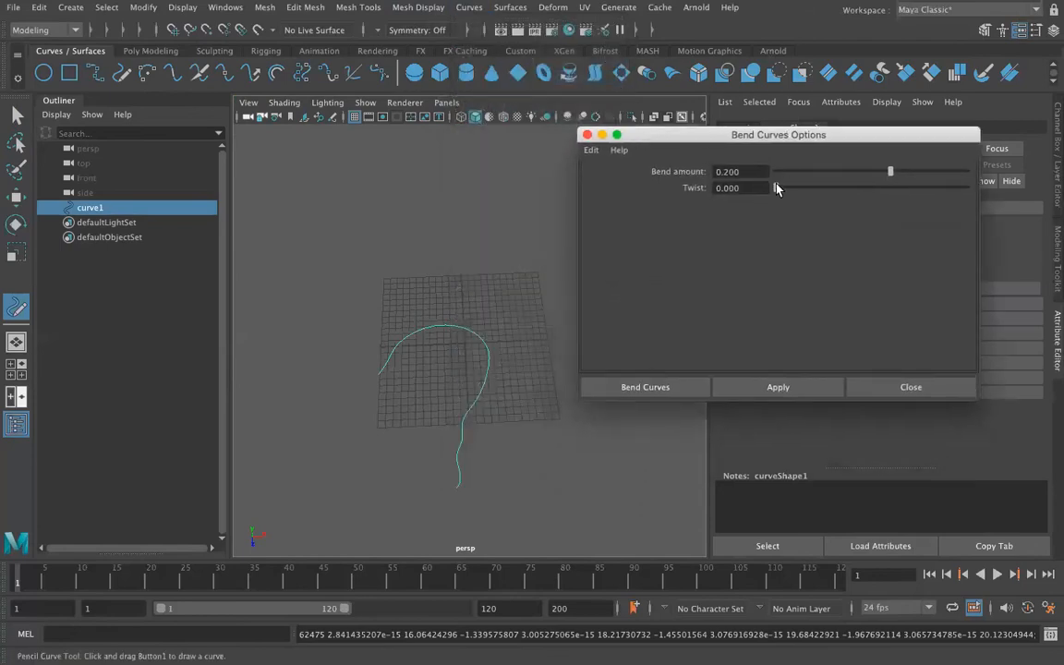
pyautogui.click(669, 384)
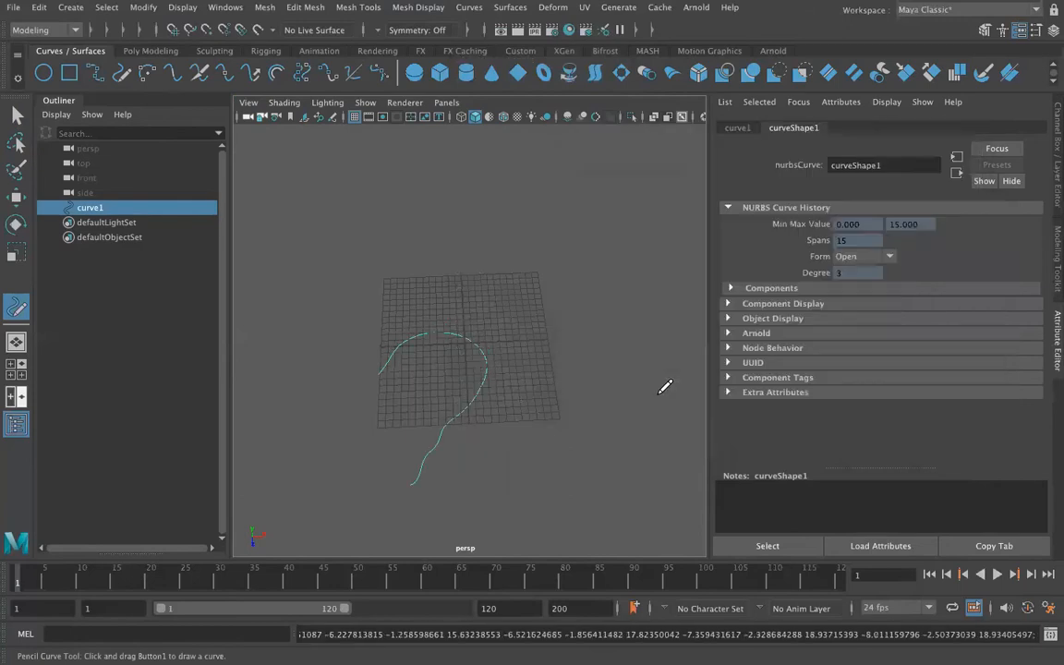
pyautogui.keyDown('alt'); pyautogui.moveTo(508, 446); pyautogui.dragTo(471, 381); pyautogui.keyUp('alt')
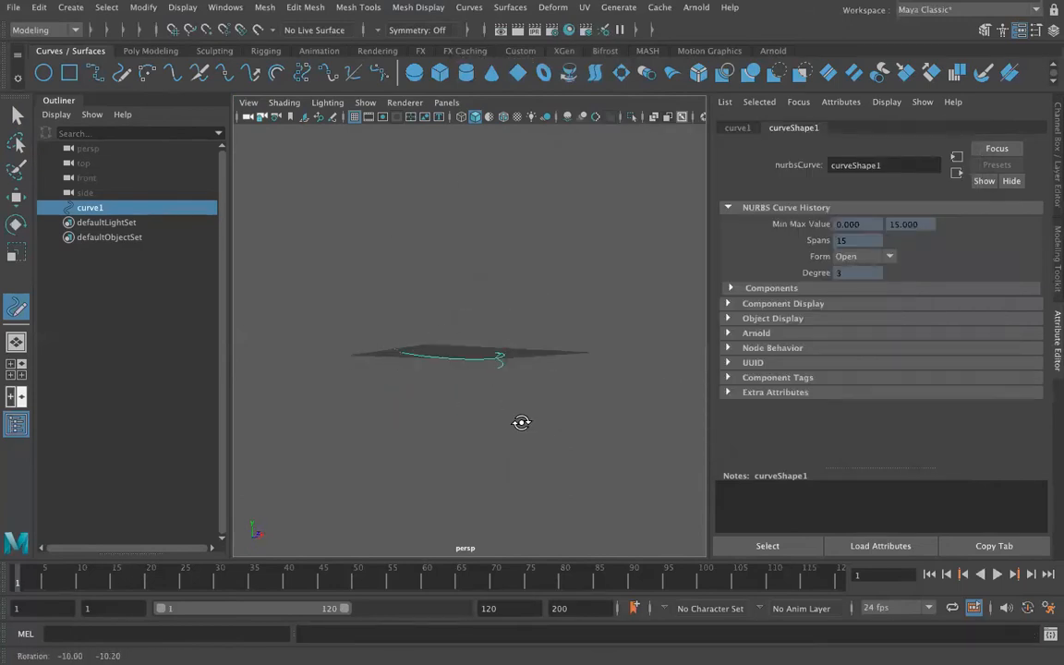
pyautogui.click(469, 7)
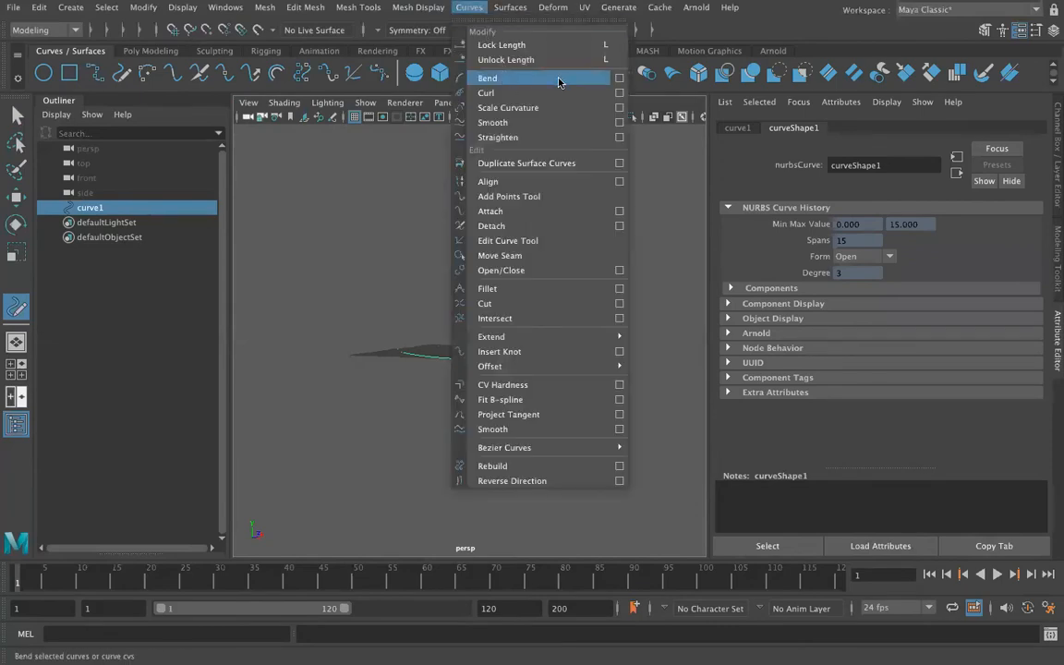
pyautogui.click(506, 78)
pyautogui.moveTo(490, 329)
pyautogui.keyDown('alt'); pyautogui.mouseDown()
pyautogui.moveTo(544, 349)
pyautogui.moveTo(579, 320)
pyautogui.moveTo(408, 367)
pyautogui.moveTo(305, 433)
pyautogui.moveTo(432, 373)
pyautogui.mouseUp(); pyautogui.keyUp('alt')
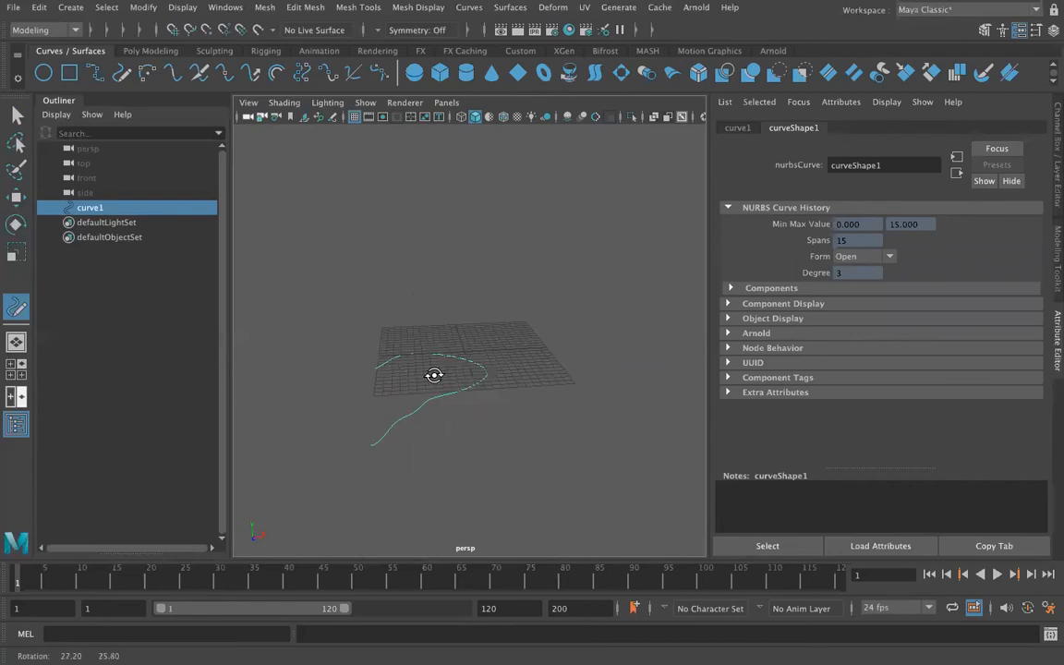
# - Draw a longer wavy second curve behind the bent one with the Pencil Curve Tool, display its edit points and return to object mode
pyautogui.moveTo(347, 232)
pyautogui.keyDown('alt'); pyautogui.mouseDown()
pyautogui.moveTo(383, 296)
pyautogui.moveTo(538, 307)
pyautogui.moveTo(557, 372)
pyautogui.moveTo(591, 386)
pyautogui.mouseUp(); pyautogui.keyUp('alt')
pyautogui.scroll(3, 532, 357)
pyautogui.click(17, 120)
pyautogui.moveTo(461, 269); pyautogui.dragTo(459, 308, button='right')
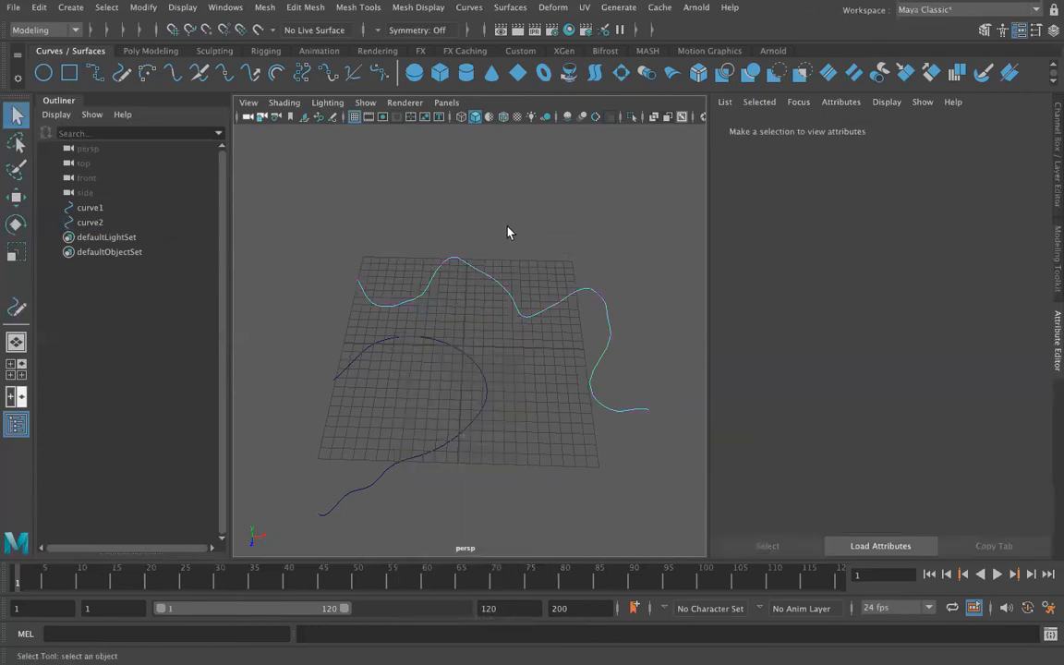
pyautogui.moveTo(468, 263); pyautogui.dragTo(532, 240, button='right')
# - Apply Curl to the second curve and view the curled shape from a lower angle
pyautogui.click(469, 7)
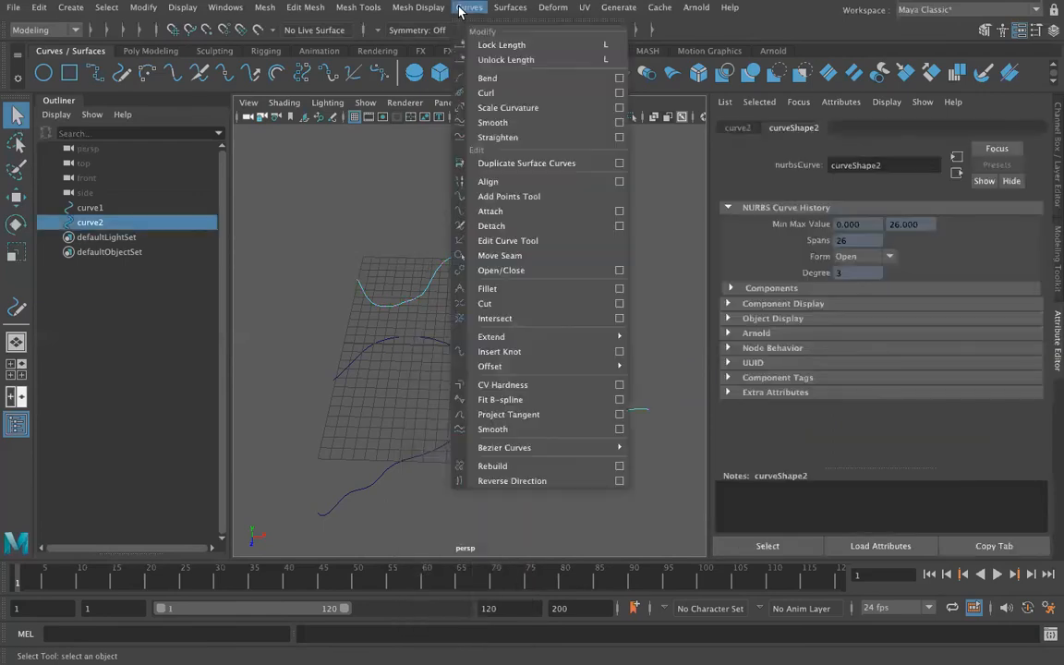
pyautogui.click(483, 93)
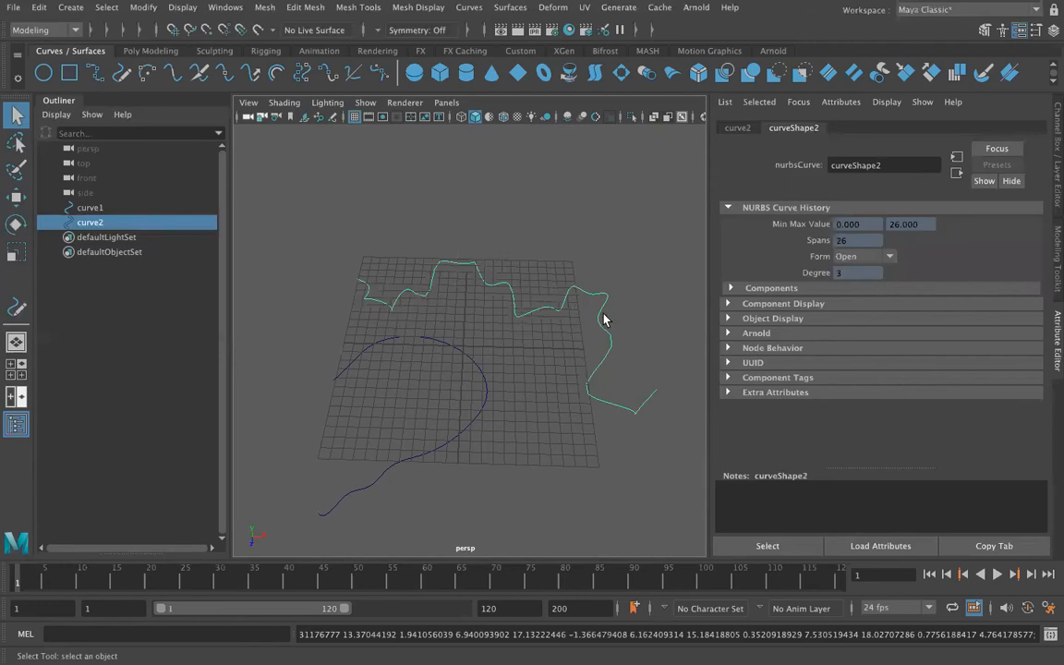
pyautogui.keyDown('alt'); pyautogui.moveTo(472, 336); pyautogui.dragTo(443, 334); pyautogui.keyUp('alt')
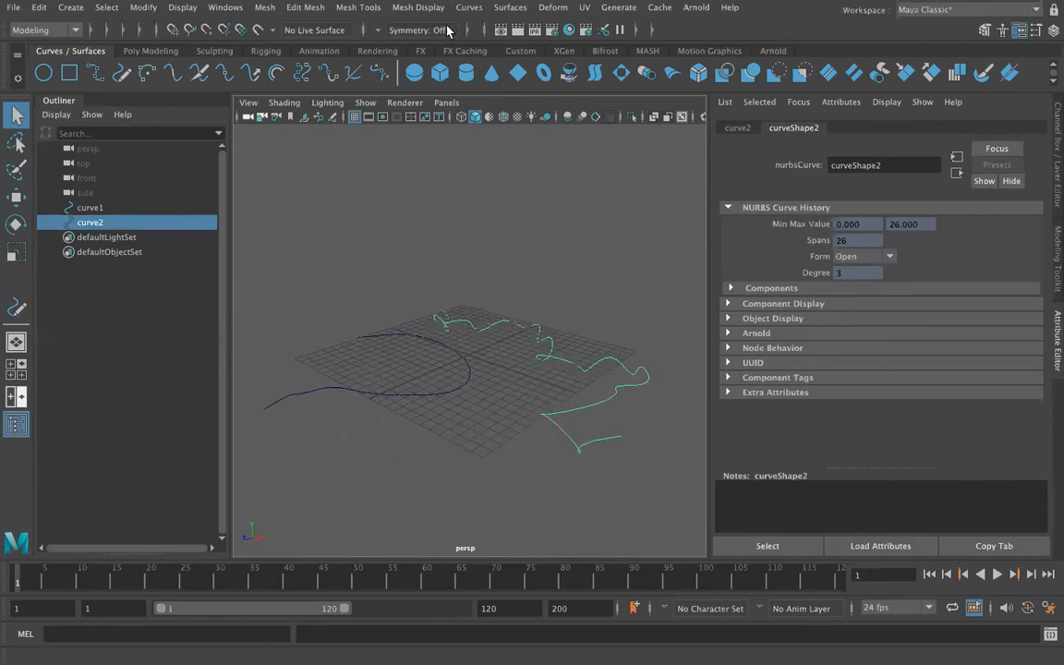
# - Reset the Curl options to their defaults, amount 0.3 and frequency 1, and apply the curl to the second curve
pyautogui.click(468, 8)
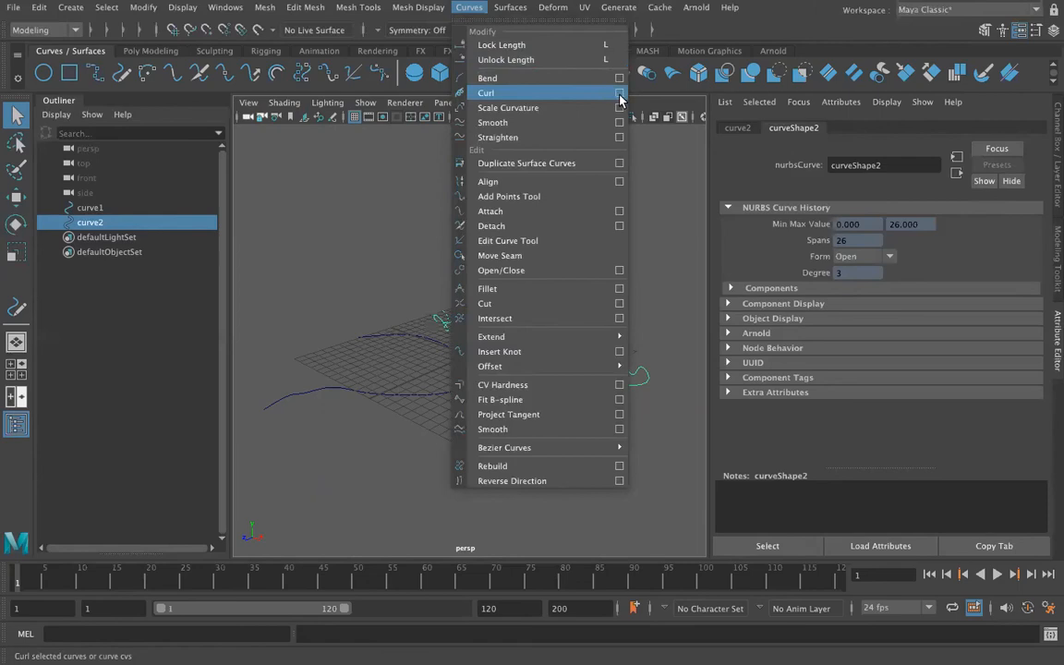
pyautogui.click(618, 96)
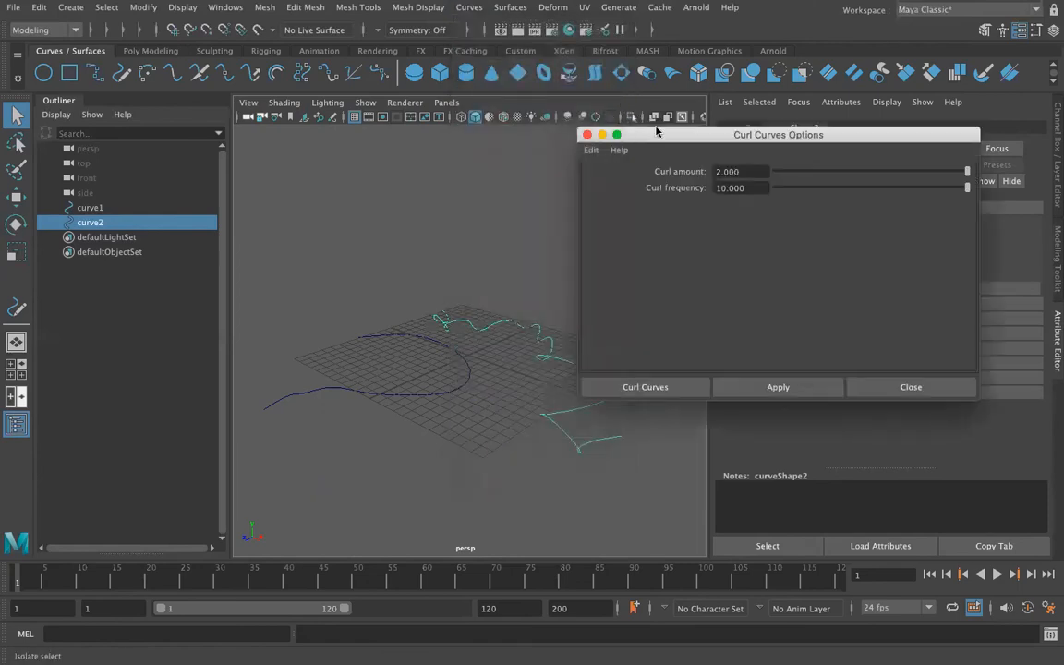
pyautogui.moveTo(658, 135); pyautogui.dragTo(640, 39)
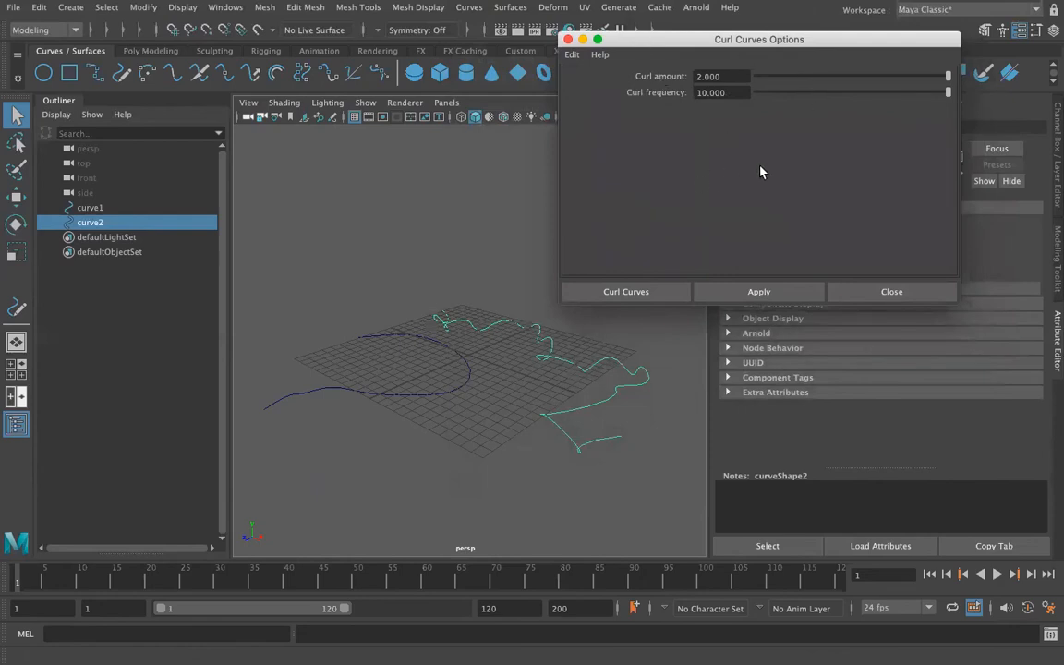
pyautogui.moveTo(772, 43); pyautogui.dragTo(684, 101)
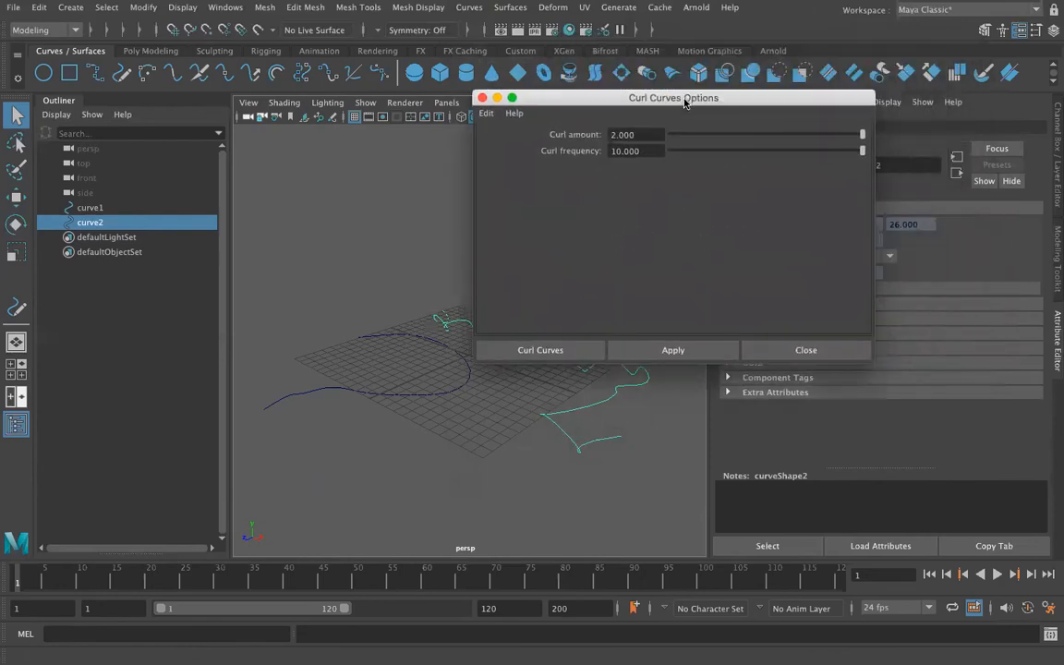
pyautogui.click(485, 113)
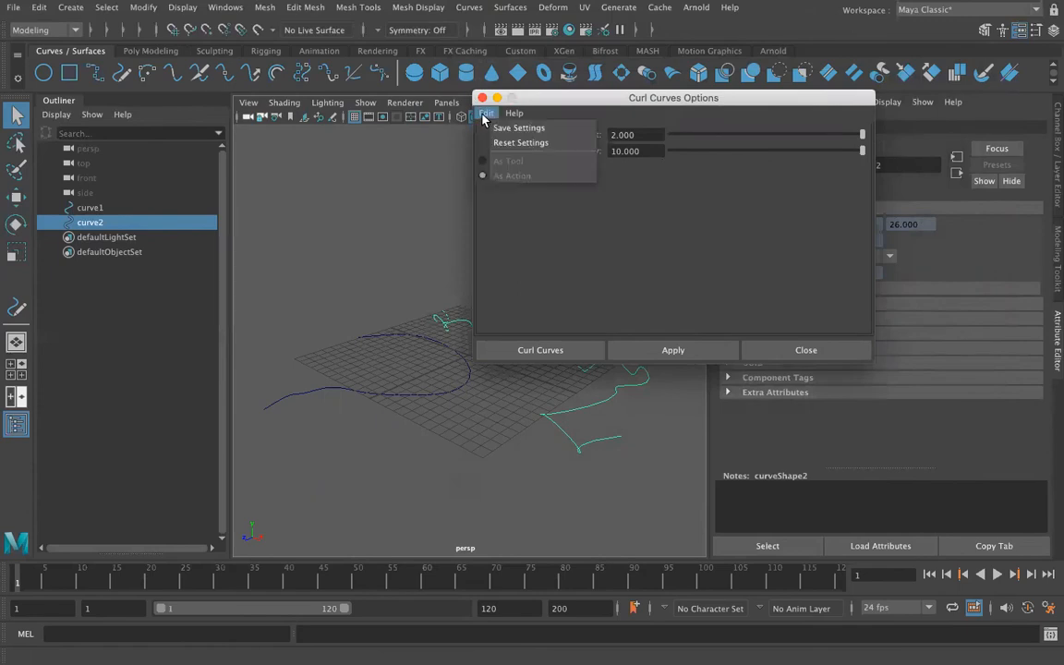
pyautogui.click(517, 142)
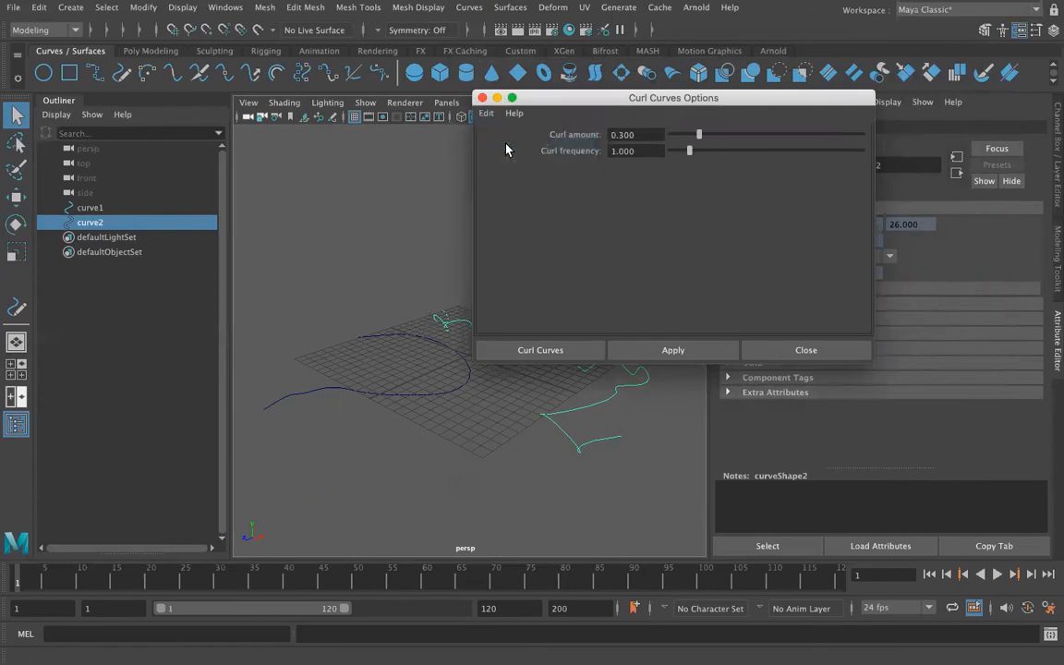
pyautogui.moveTo(603, 101); pyautogui.dragTo(548, 167)
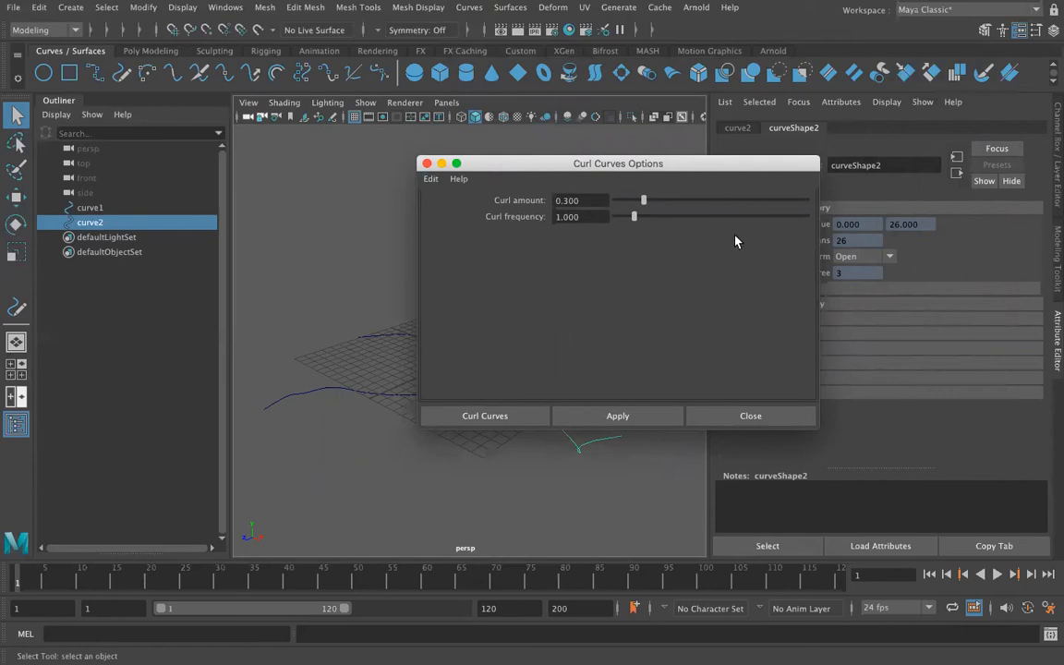
pyautogui.click(430, 179)
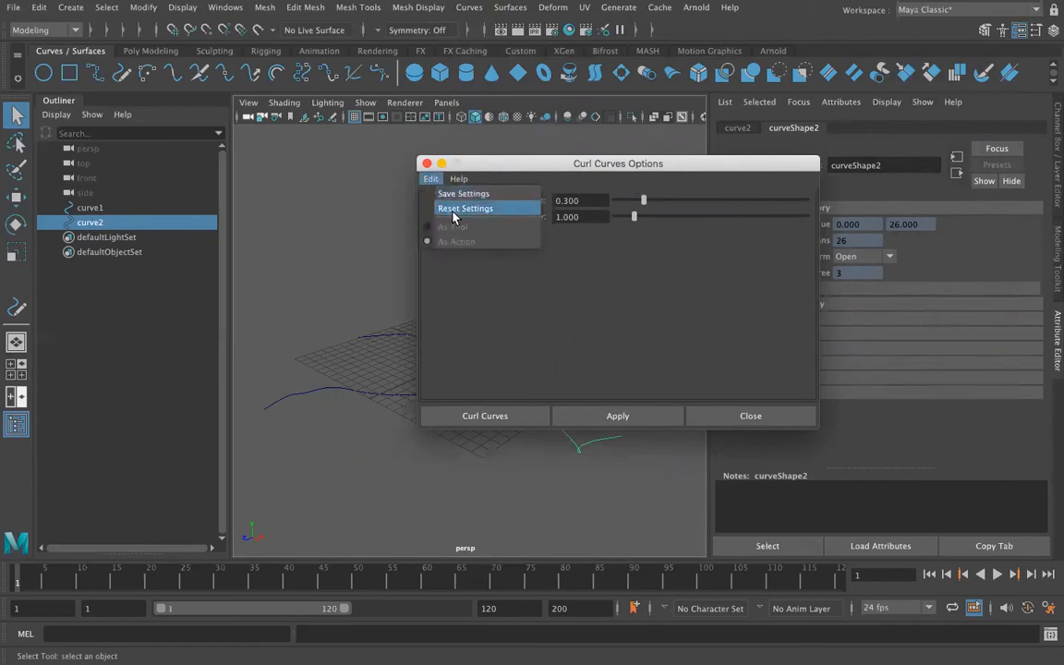
pyautogui.click(450, 210)
pyautogui.click(618, 416)
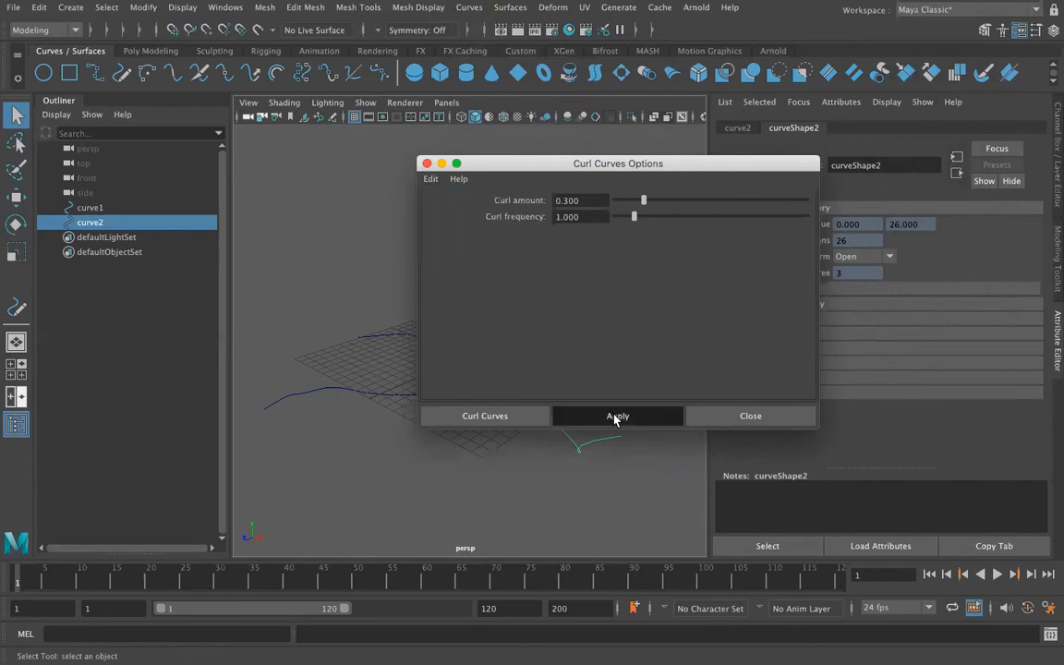
# - Curl the second curve repeatedly with a frequency of about 5.6, close the options and inspect the shape from another side
pyautogui.moveTo(482, 162); pyautogui.dragTo(646, 93)
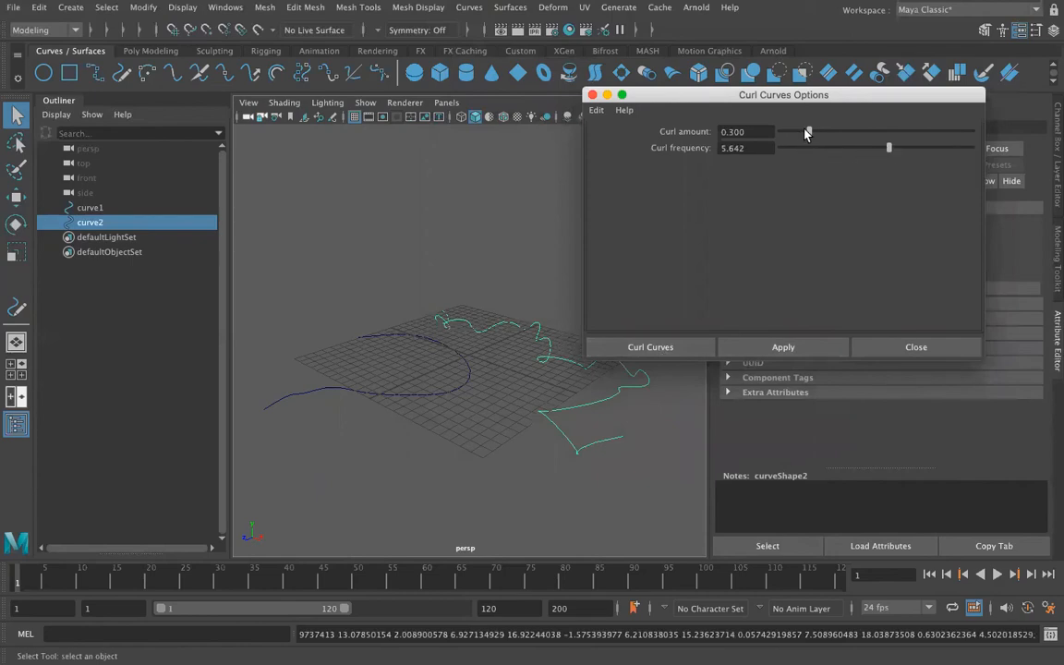
pyautogui.click(757, 351)
pyautogui.click(758, 351)
pyautogui.click(757, 351)
pyautogui.click(757, 351)
pyautogui.click(756, 351)
pyautogui.click(757, 351)
pyautogui.click(756, 351)
pyautogui.click(657, 350)
pyautogui.keyDown('alt'); pyautogui.moveTo(511, 458); pyautogui.dragTo(573, 462); pyautogui.keyUp('alt')
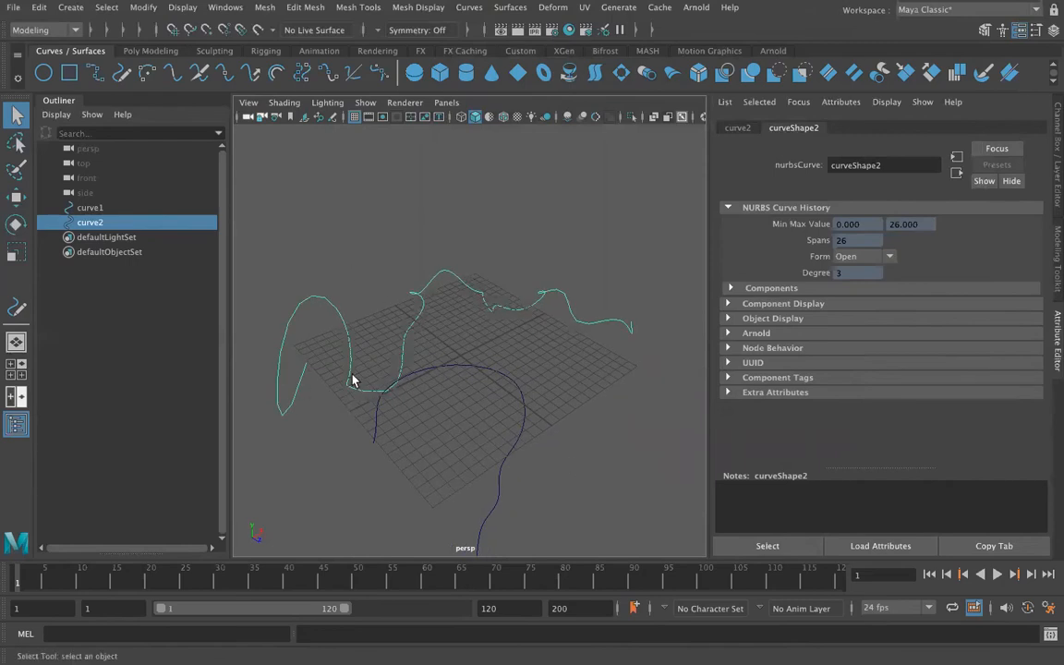
pyautogui.keyDown('shift'); pyautogui.click(426, 368); pyautogui.keyUp('shift')
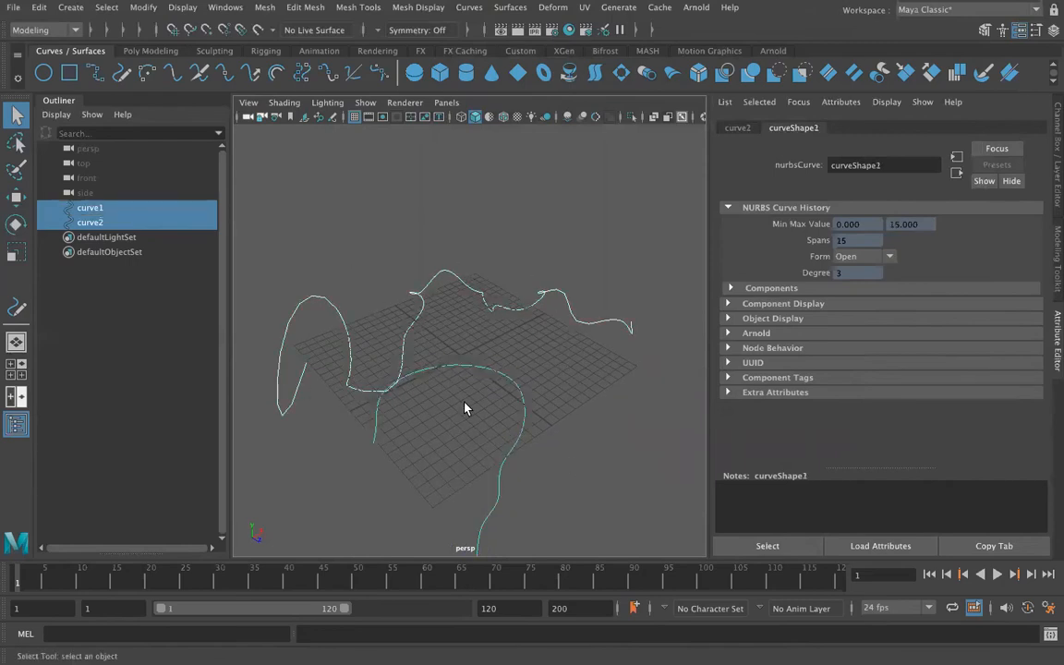
pyautogui.press('Delete')
pyautogui.click(473, 10)
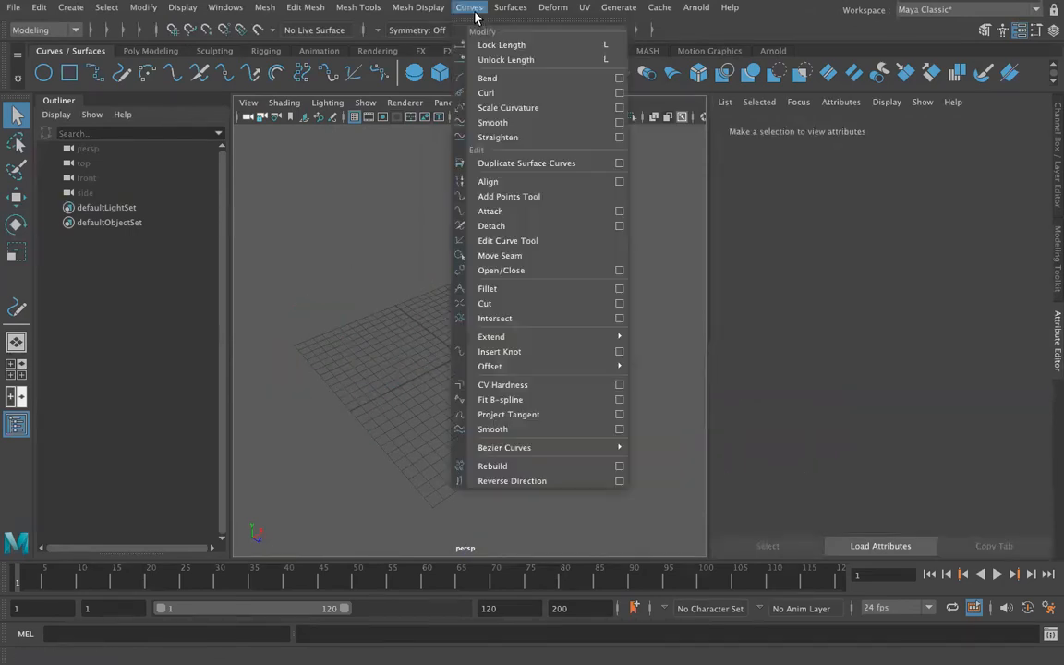
pyautogui.press('Escape')
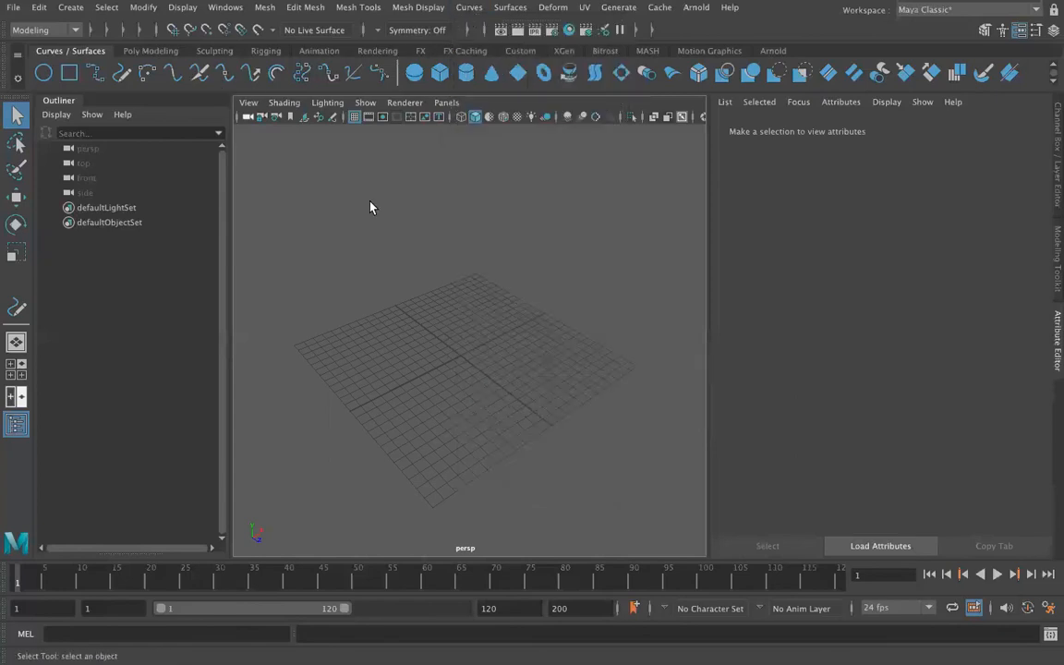
pyautogui.hotkey('ctrl', 'z')
# - Smooth the curled second curve to flatten its kinks
pyautogui.click(532, 356)
pyautogui.click(540, 303)
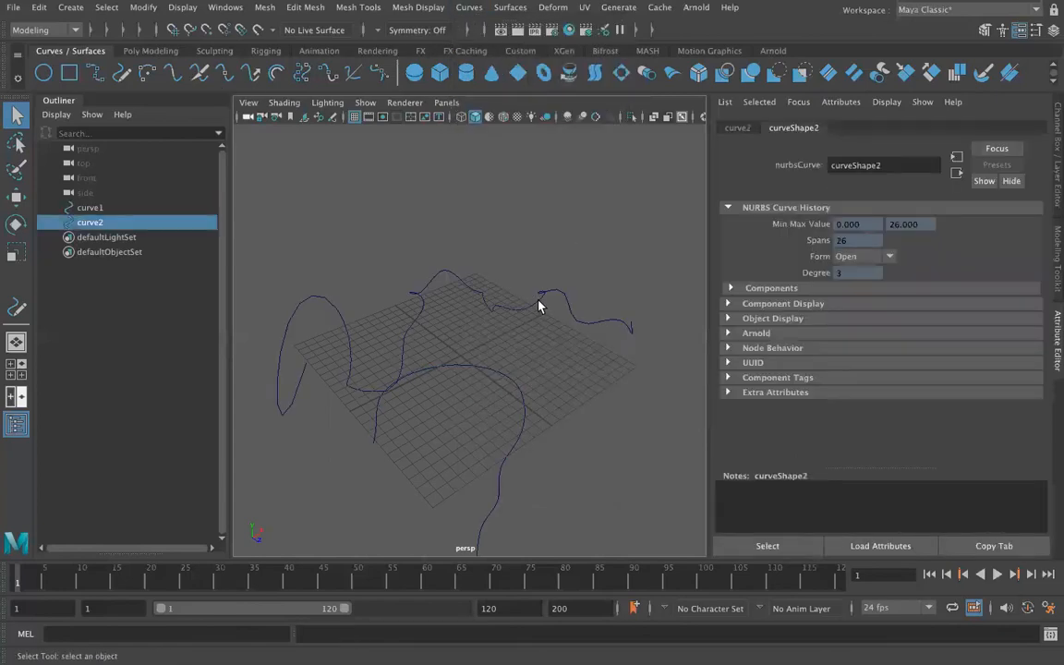
pyautogui.click(473, 9)
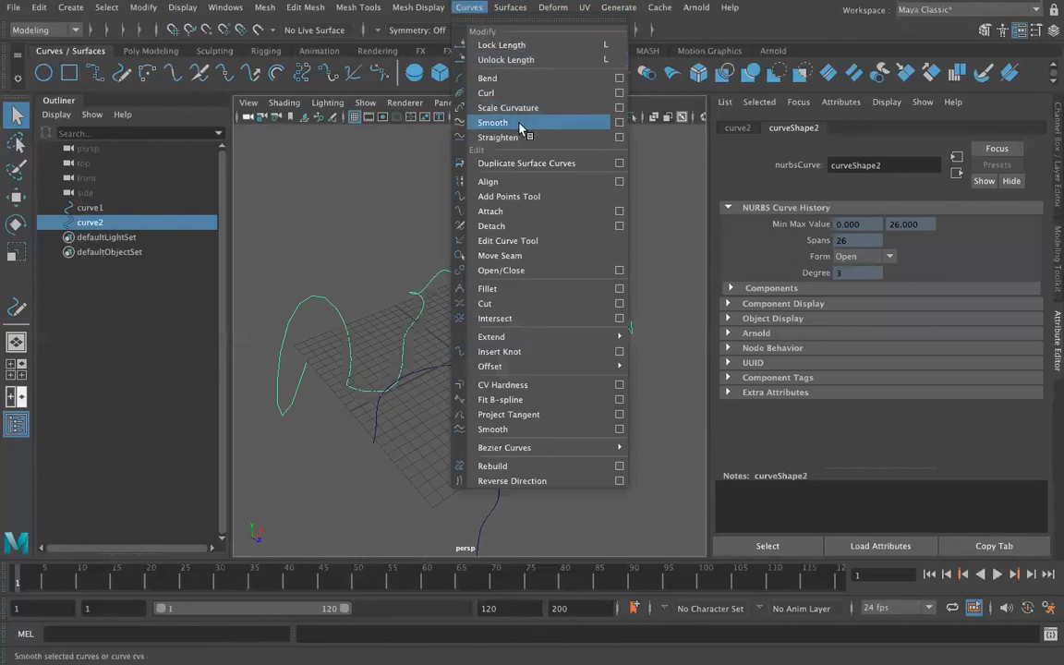
pyautogui.click(472, 117)
# - Straighten the bent first curve and display its edit points
pyautogui.click(479, 369)
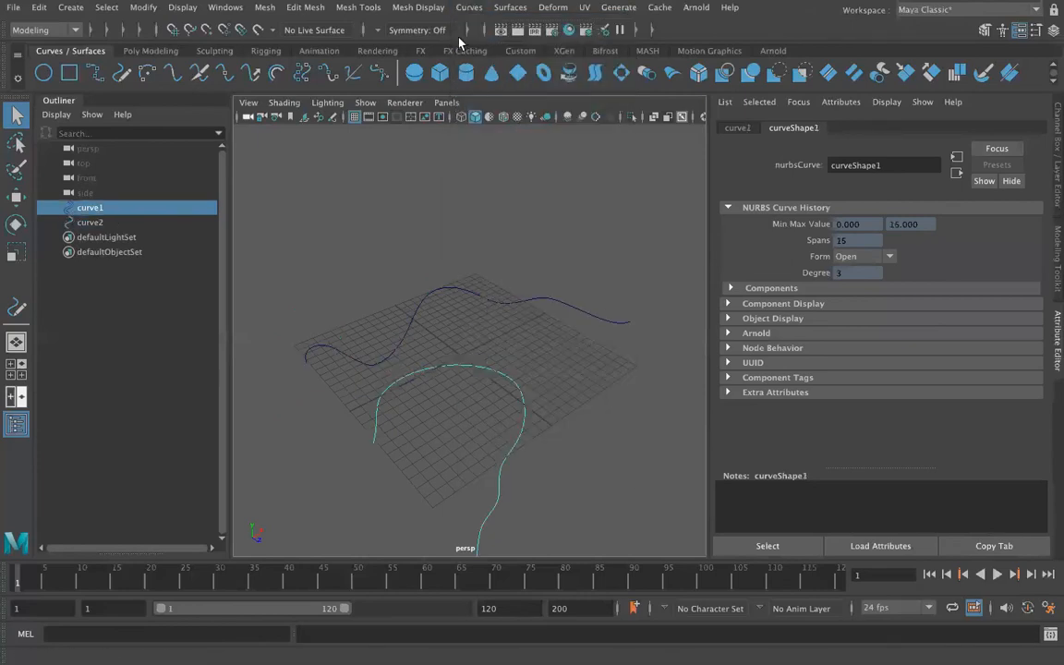
pyautogui.click(469, 7)
pyautogui.click(497, 137)
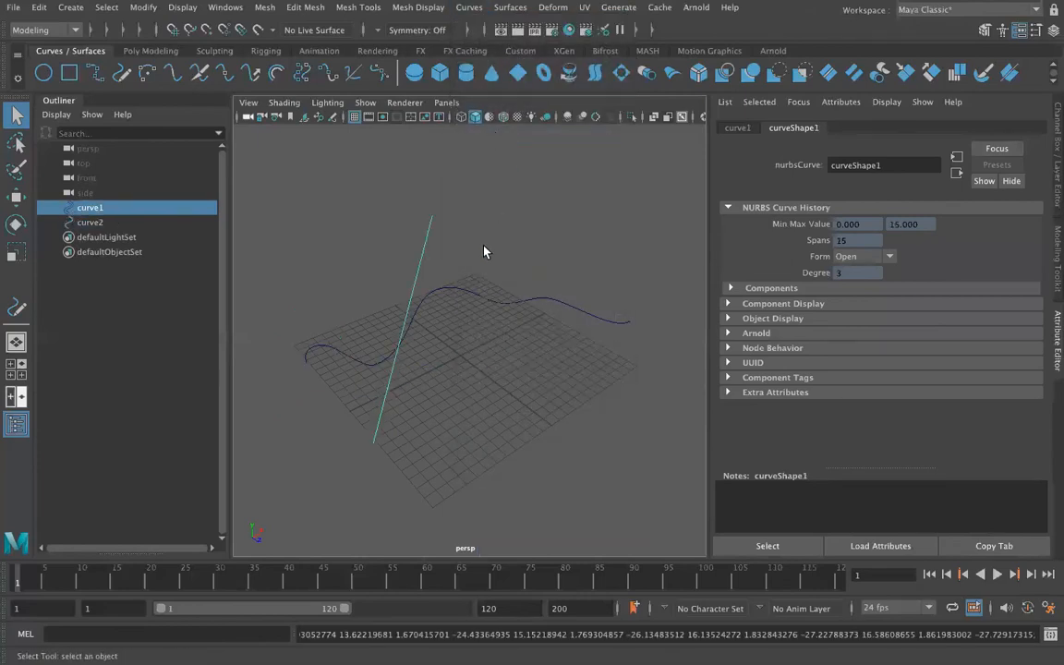
pyautogui.keyDown('alt'); pyautogui.moveTo(543, 366); pyautogui.dragTo(489, 311); pyautogui.keyUp('alt')
pyautogui.moveTo(522, 269); pyautogui.dragTo(519, 314, button='right')
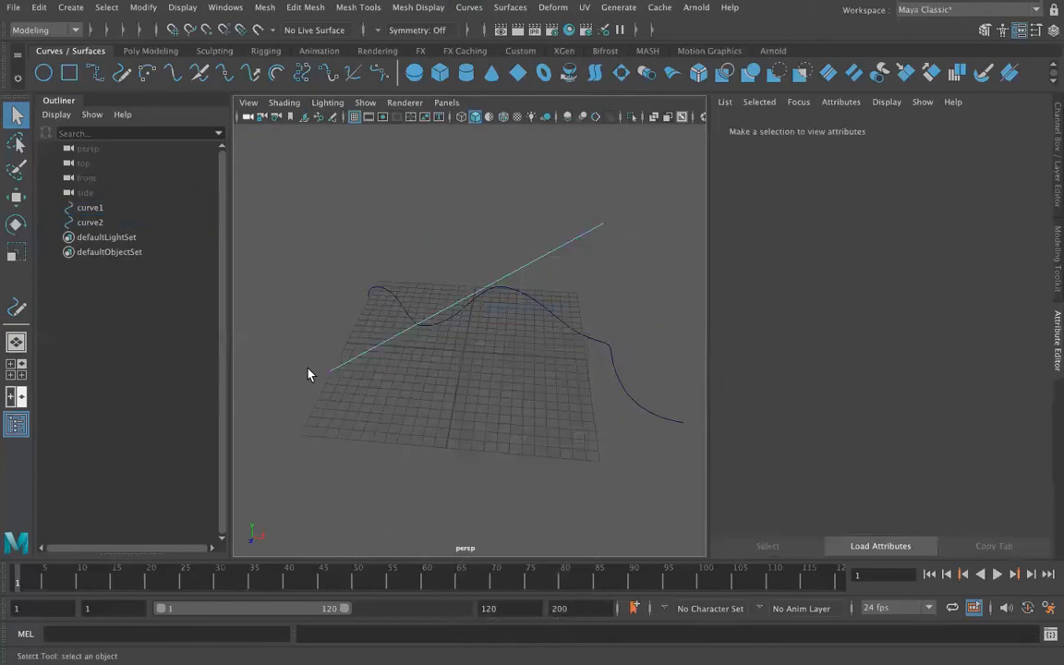
pyautogui.click(468, 8)
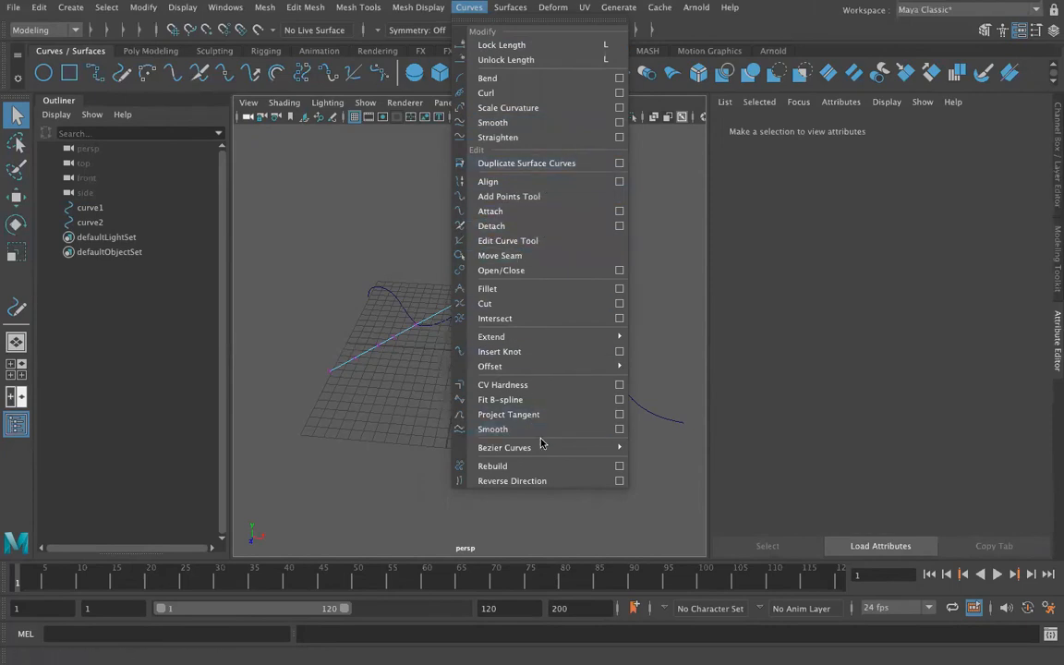
pyautogui.click(369, 371)
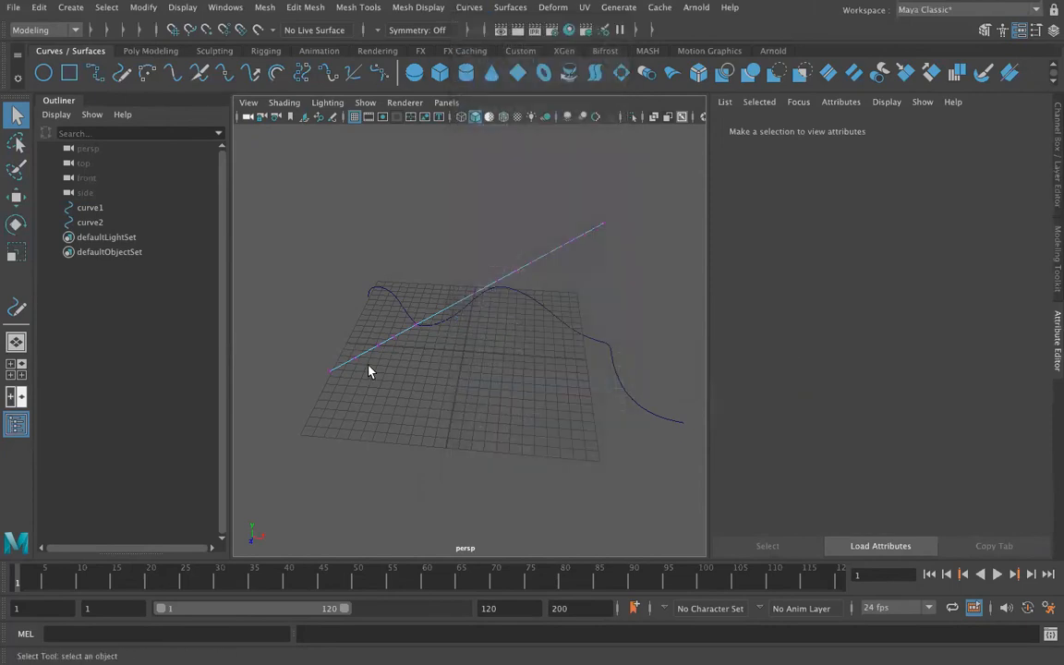
# - Draw a nearly closed loop of seven edit points on the front of the grid with the EP Curve Tool
pyautogui.click(95, 73)
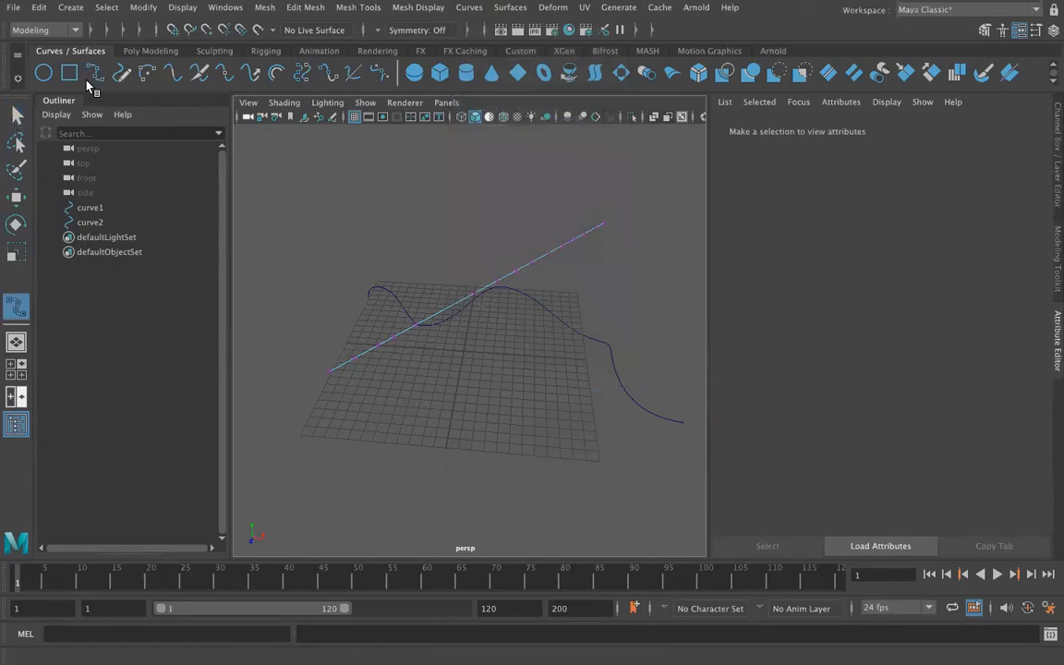
pyautogui.click(410, 425)
pyautogui.click(403, 374)
pyautogui.click(450, 357)
pyautogui.click(507, 360)
pyautogui.click(521, 434)
pyautogui.click(442, 454)
pyautogui.click(412, 436)
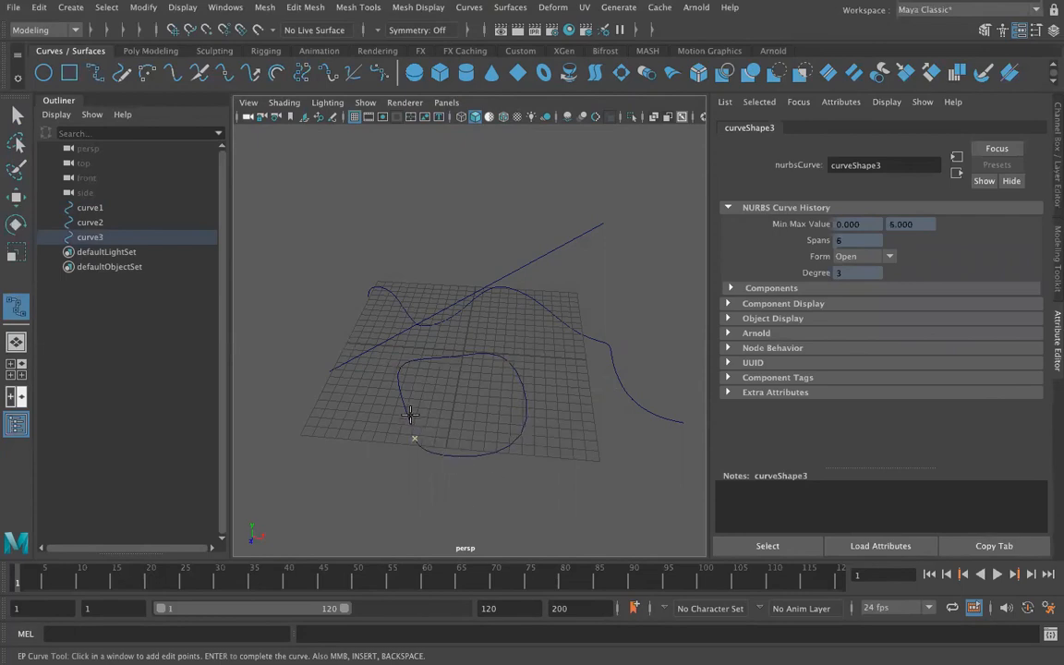
# - Try to close the loop by adding two more edit points near its start, and undo them
pyautogui.click(411, 426)
pyautogui.scroll(5, 423, 453)
pyautogui.keyDown('alt'); pyautogui.moveTo(423, 453); pyautogui.dragTo(523, 344, button='middle'); pyautogui.keyUp('alt')
pyautogui.keyDown('alt'); pyautogui.moveTo(336, 467); pyautogui.dragTo(366, 449); pyautogui.keyUp('alt')
pyautogui.click(485, 397)
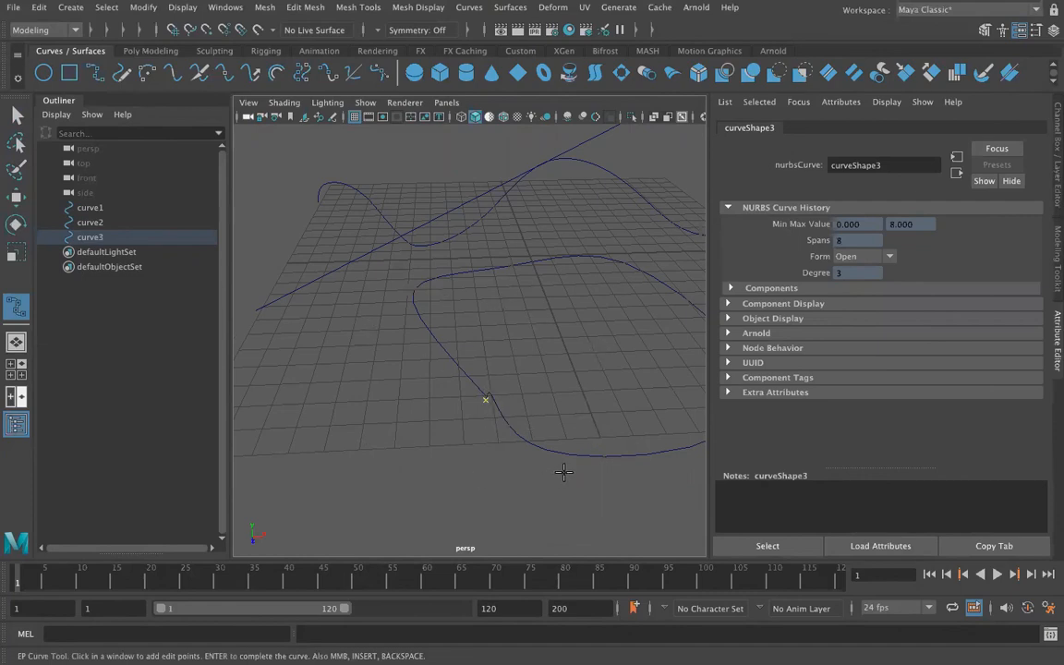
pyautogui.hotkey('ctrl', 'z')
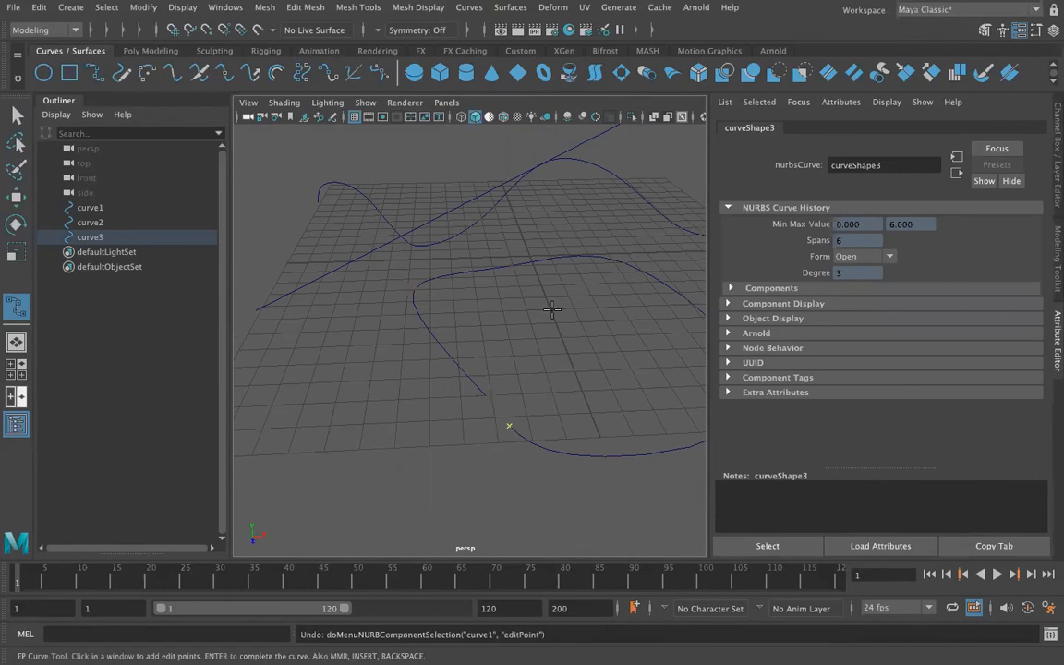
# - Finish the loop curve and close its gap with Open/Close, viewing the closed shape from above
pyautogui.click(17, 115)
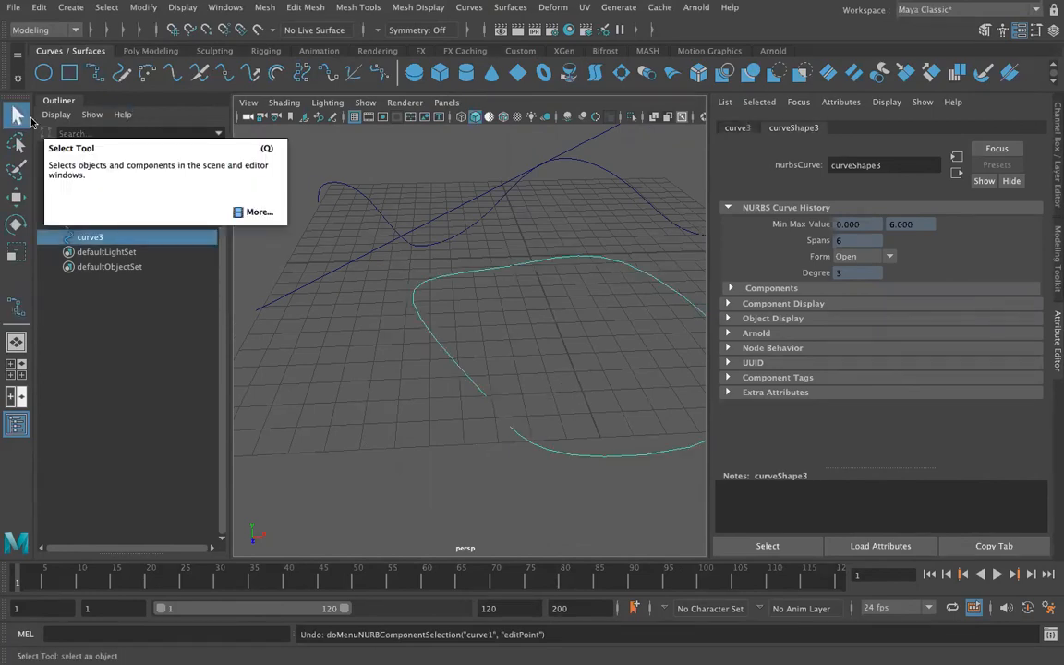
pyautogui.click(457, 418)
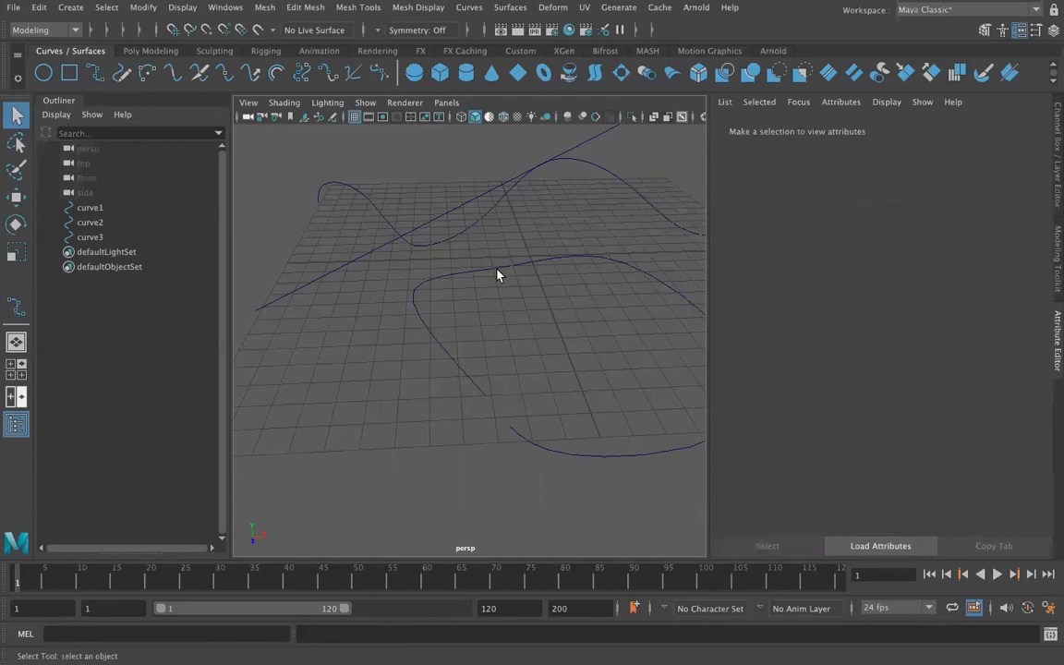
pyautogui.click(494, 272)
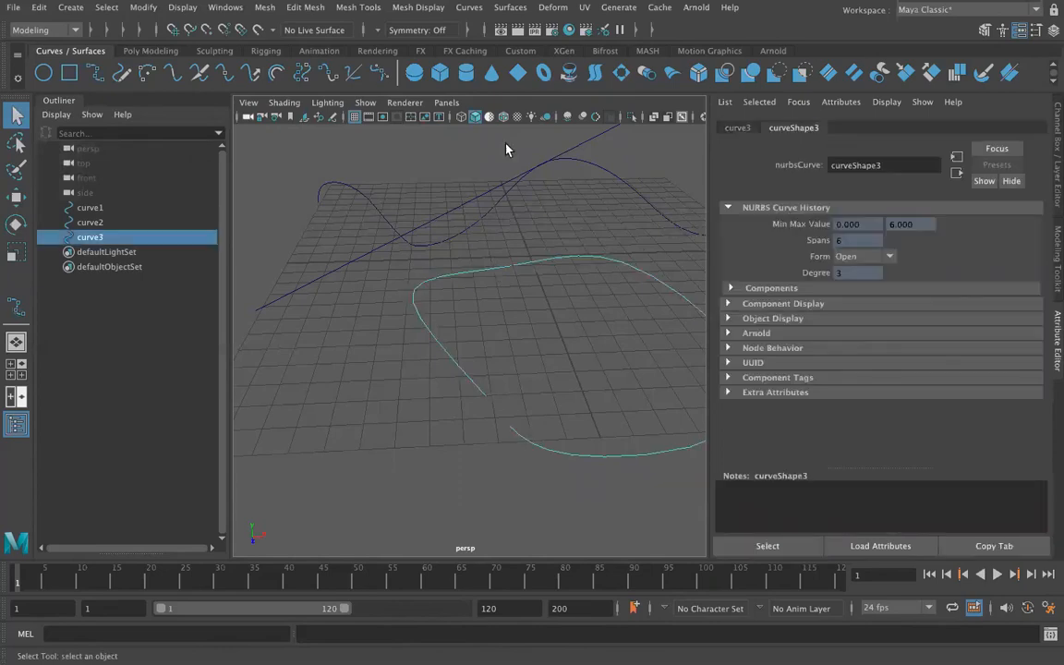
pyautogui.click(468, 7)
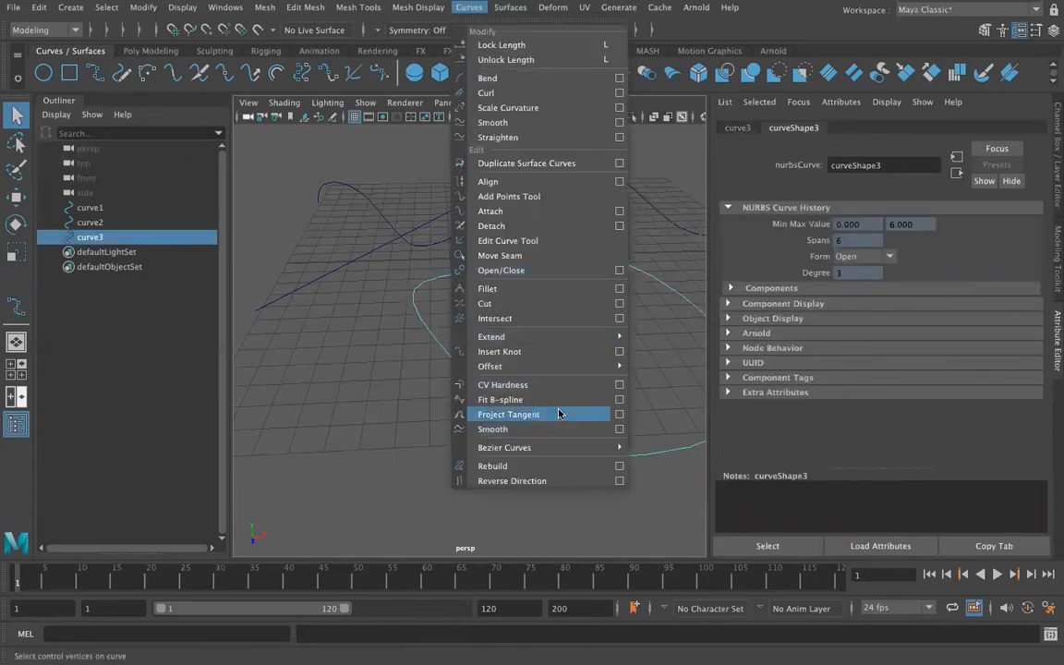
pyautogui.moveTo(536, 368)
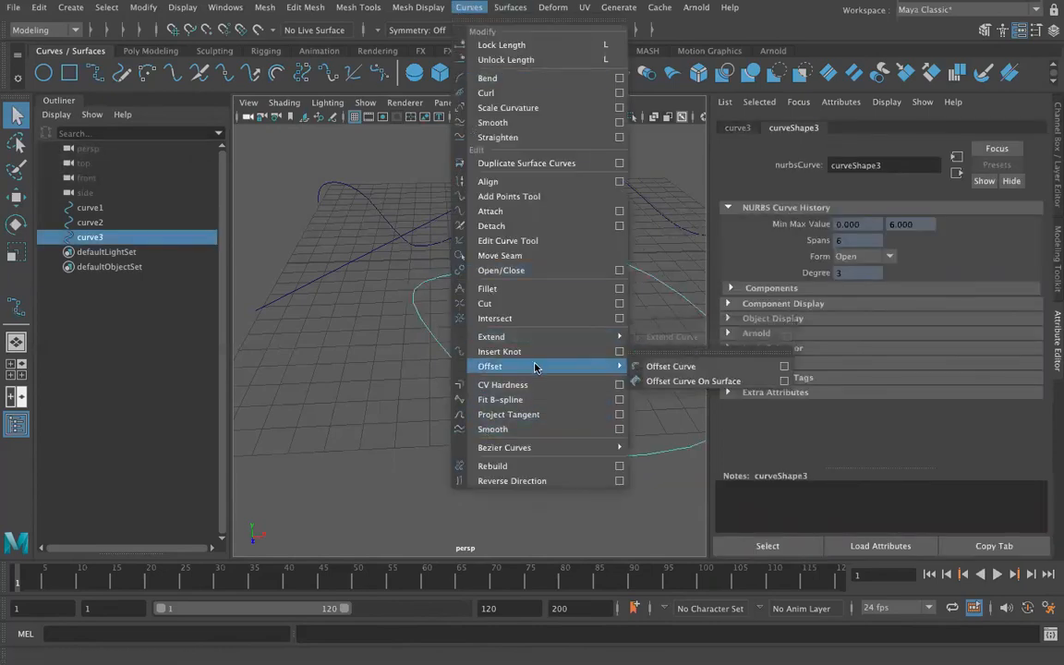
pyautogui.click(541, 271)
pyautogui.keyDown('alt'); pyautogui.moveTo(592, 358); pyautogui.dragTo(496, 368); pyautogui.keyUp('alt')
pyautogui.keyDown('alt'); pyautogui.moveTo(375, 447); pyautogui.dragTo(406, 457); pyautogui.keyUp('alt')
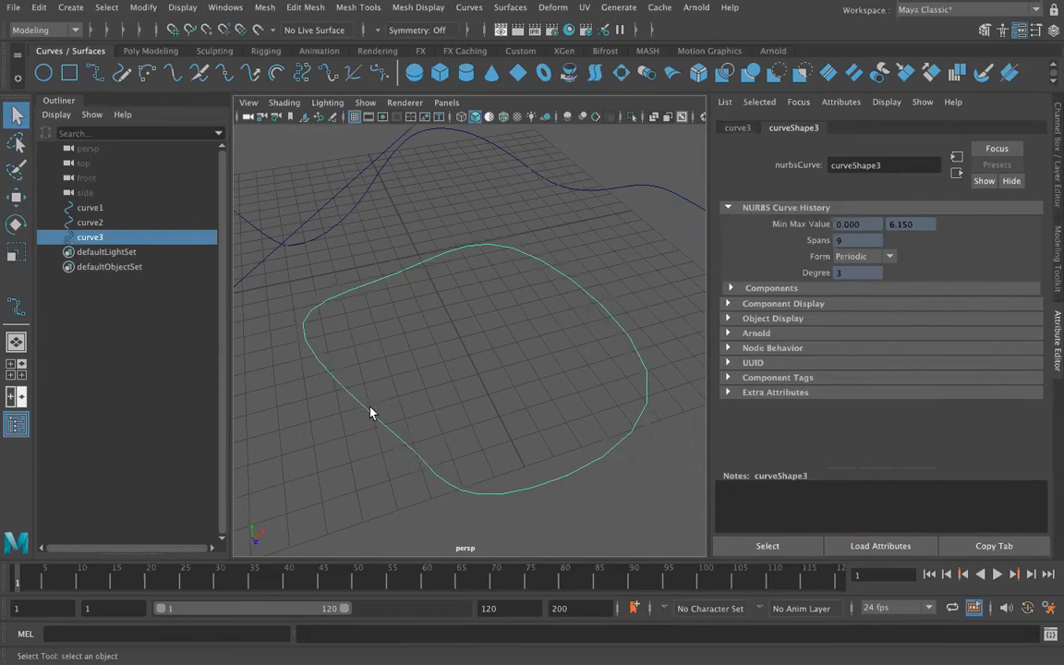
# - Reselect the closed loop and open it again with Open/Close
pyautogui.click(532, 517)
pyautogui.click(567, 475)
pyautogui.click(469, 7)
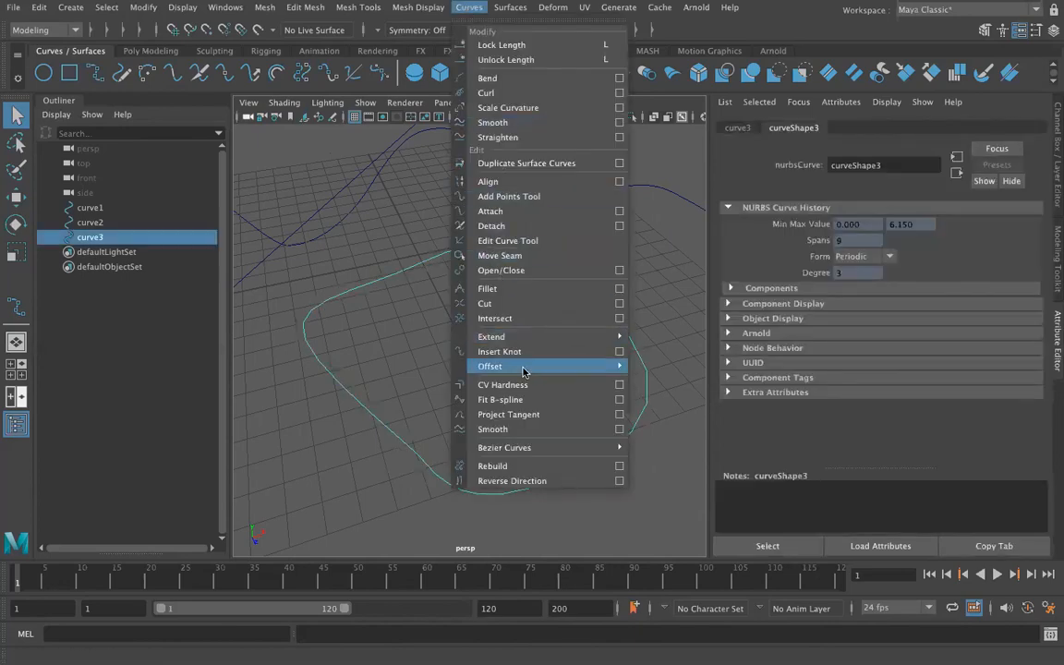
pyautogui.click(528, 270)
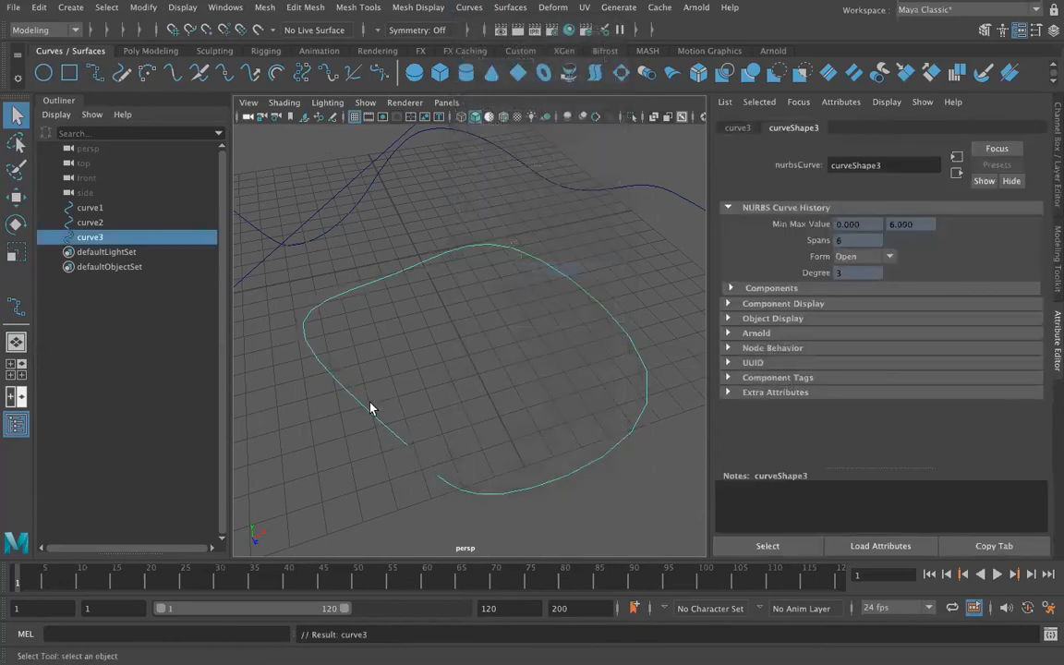